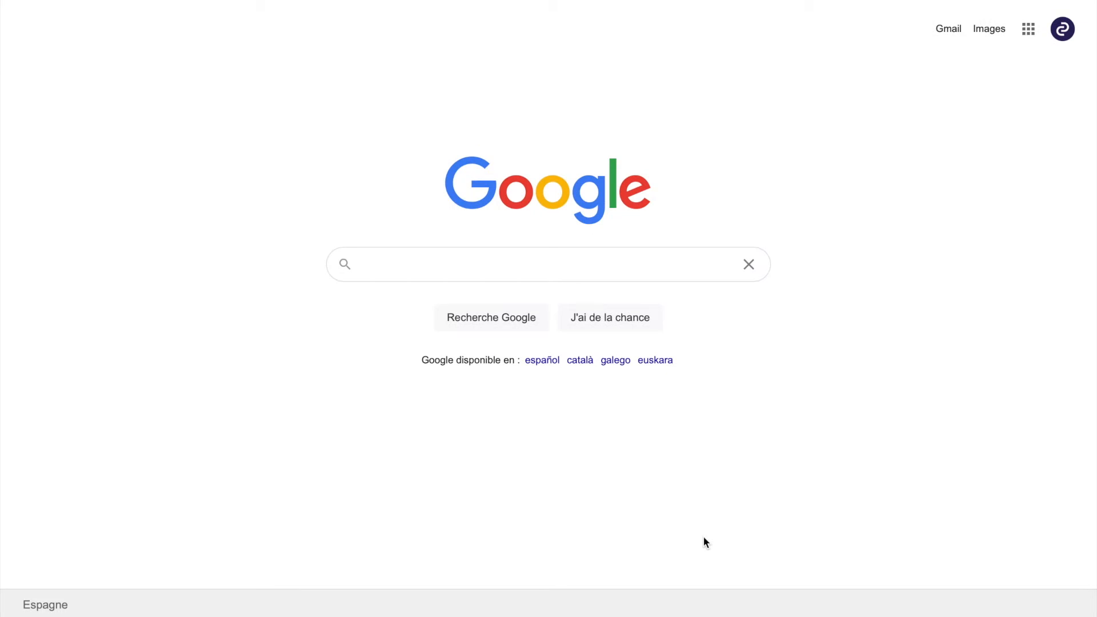
Search Google for 'google my business'.
{"action": "type", "text": "goog"}
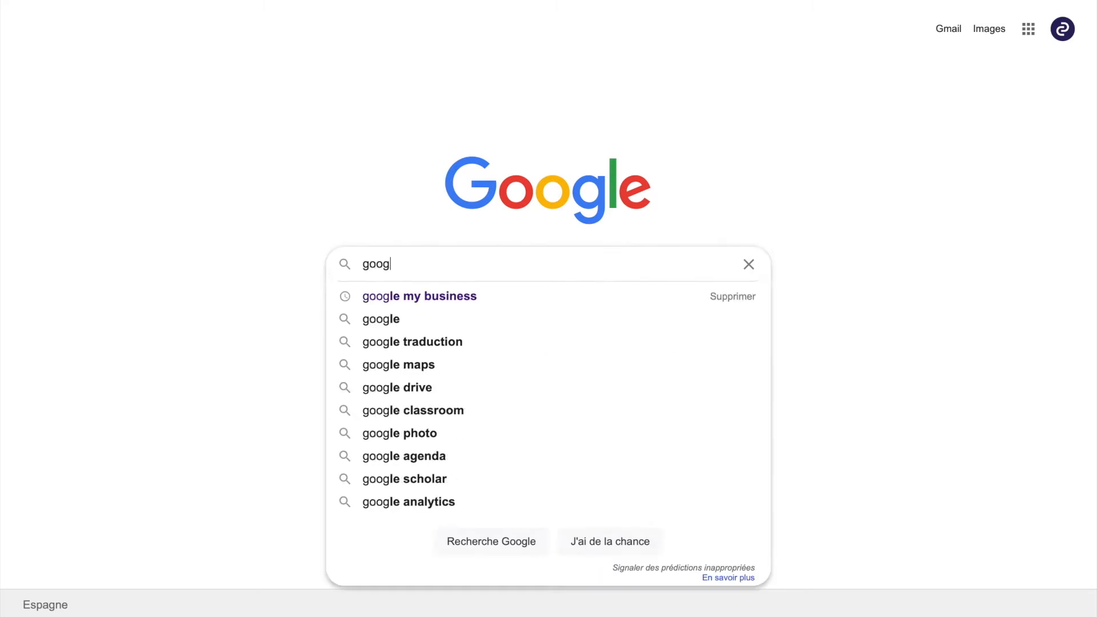
{"action": "type", "text": "le my bu"}
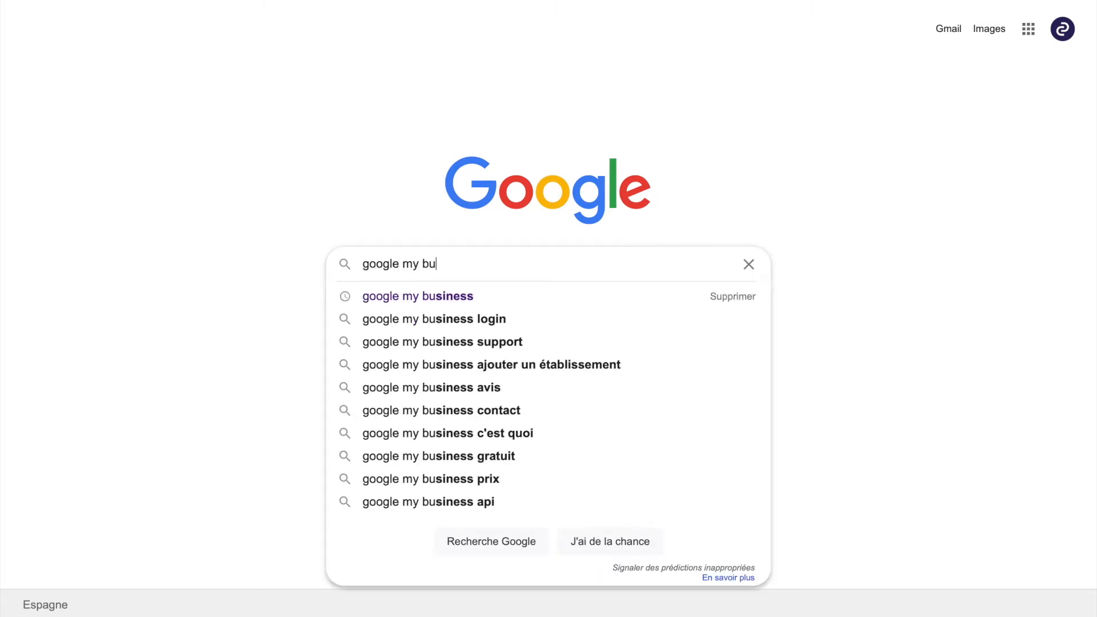
{"action": "type", "text": "siness"}
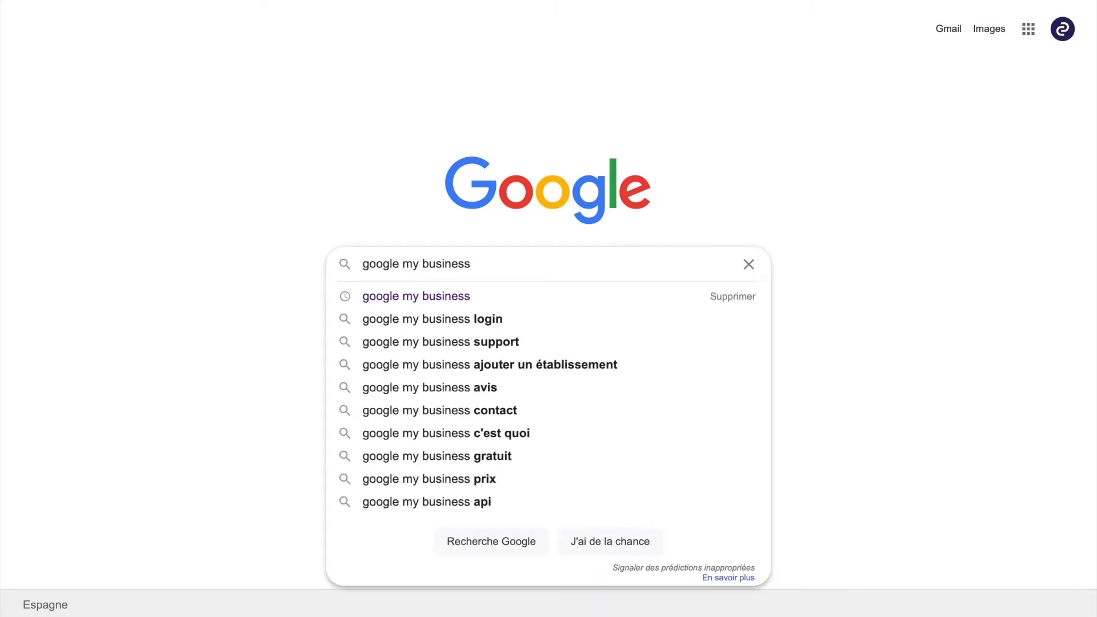
{"action": "key", "text": "Return"}
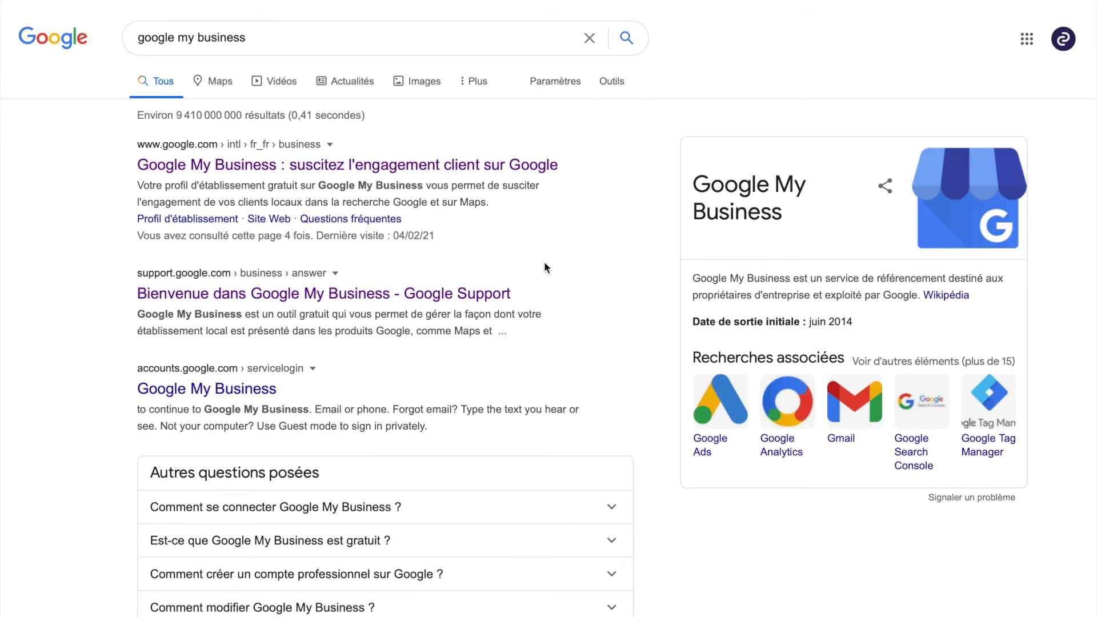
Go from the official Google My Business site to profile management and start adding a business.
{"action": "left_click", "coordinate": [308, 166]}
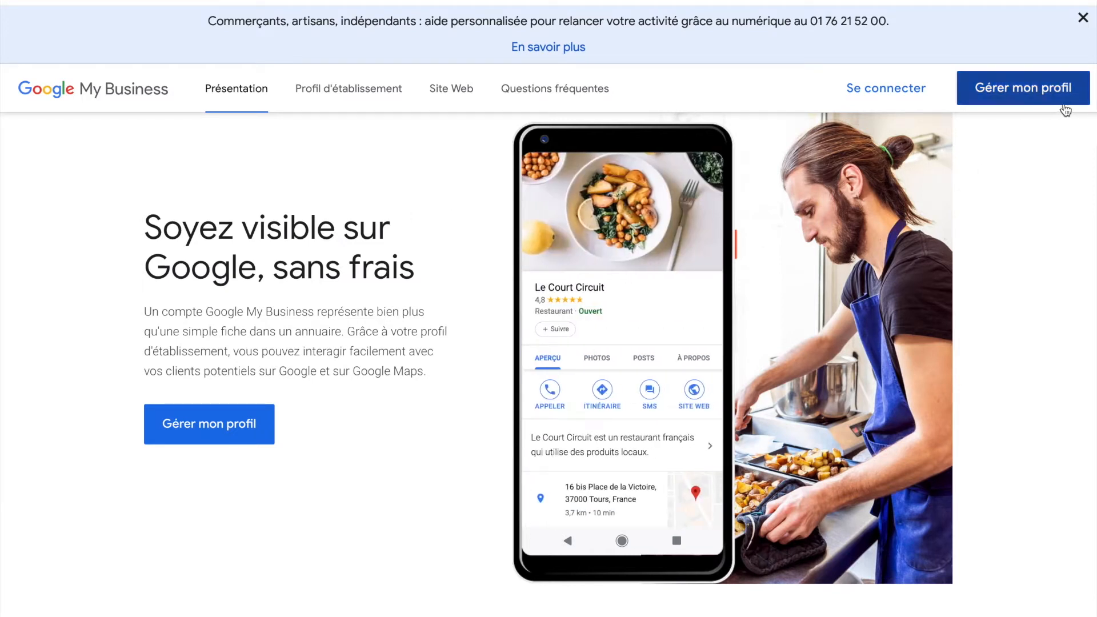
{"action": "left_click", "coordinate": [1026, 93]}
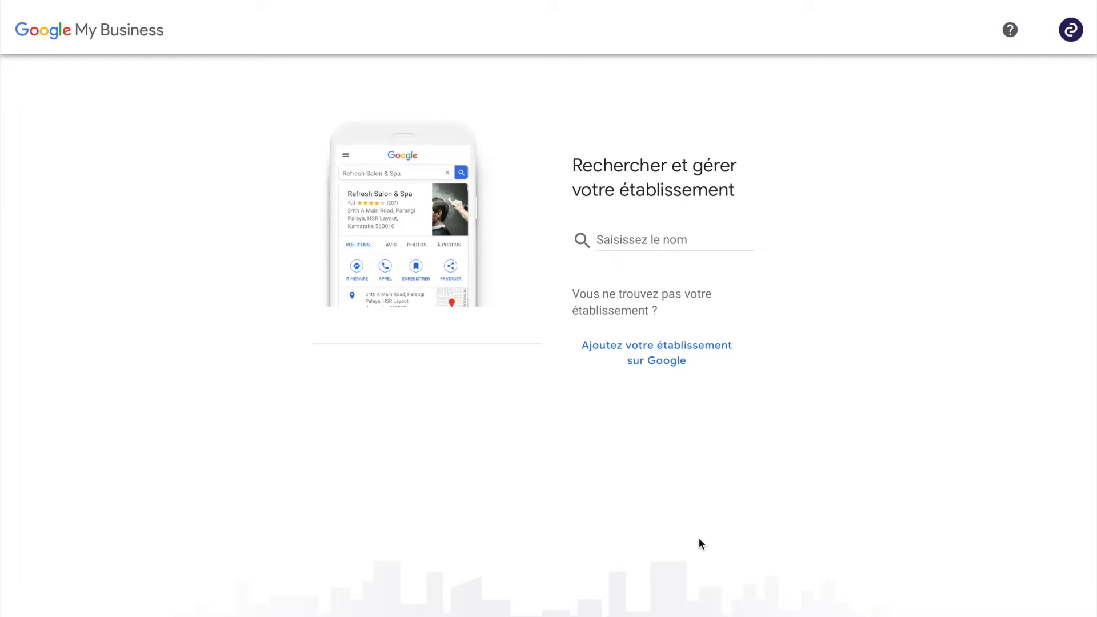
{"action": "left_click", "coordinate": [659, 367]}
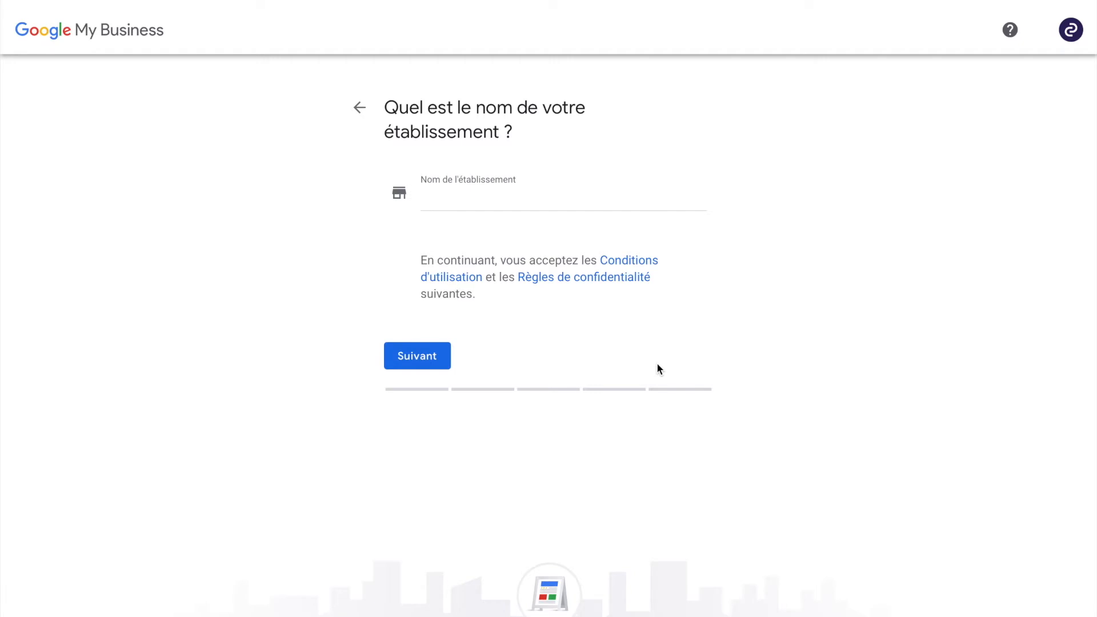
Name the new business 'WKDO - La Baule' and continue.
{"action": "left_click", "coordinate": [442, 195]}
{"action": "type", "text": "W"}
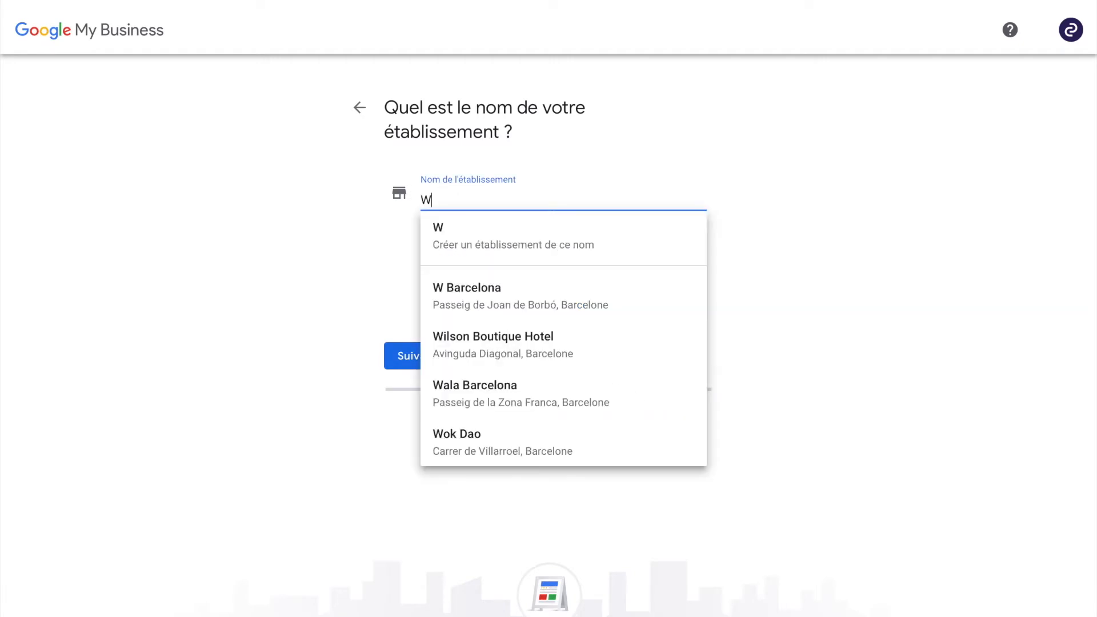
{"action": "type", "text": "KDO -"}
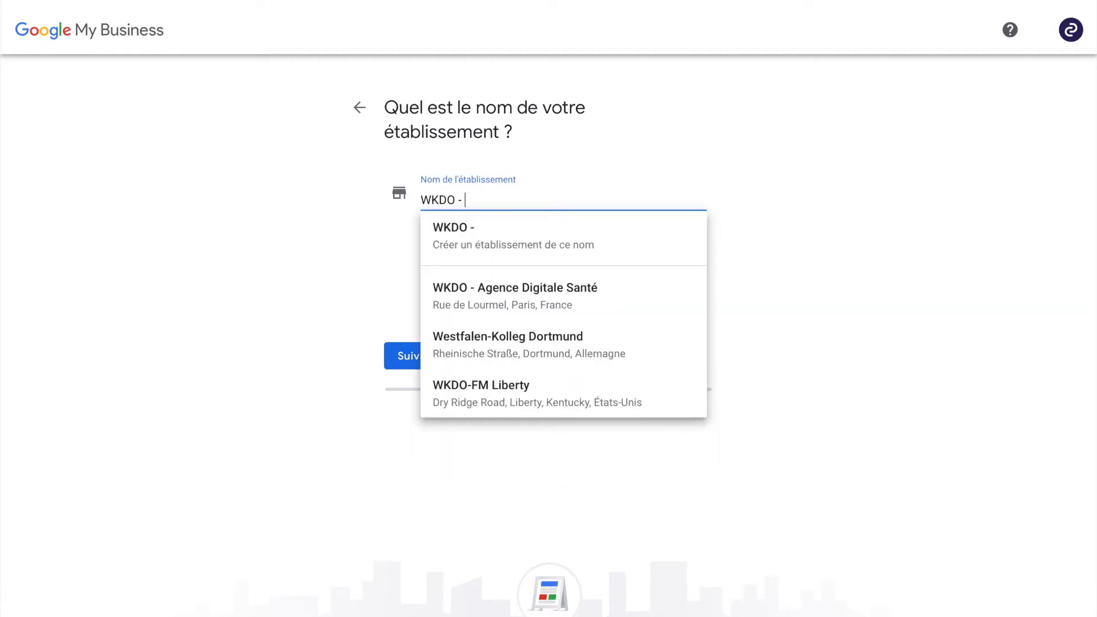
{"action": "type", "text": " La Bau"}
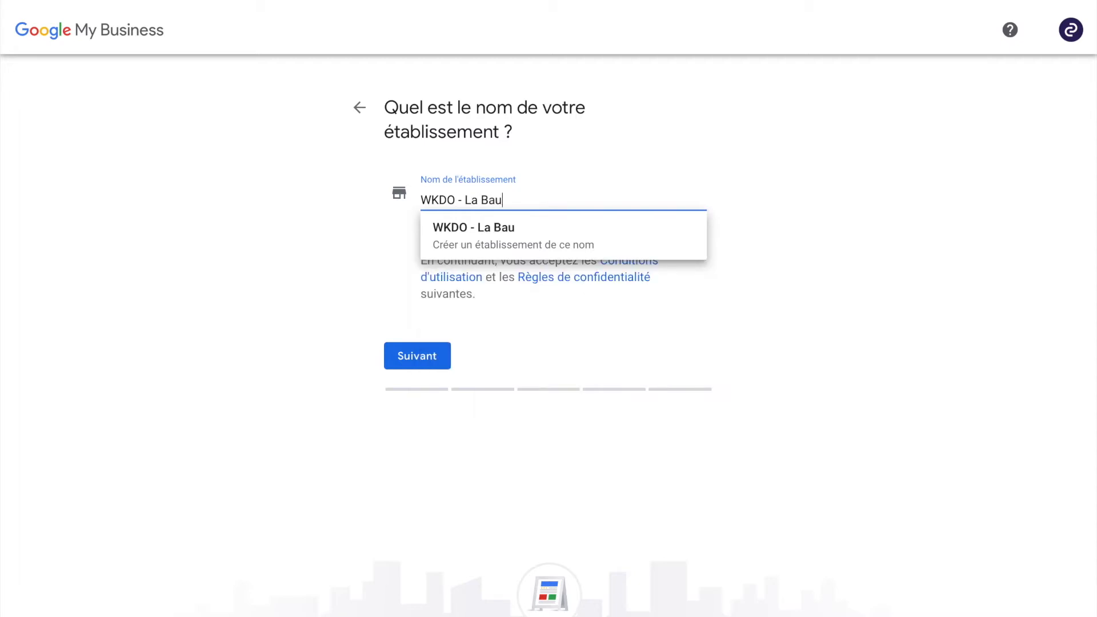
{"action": "type", "text": "le"}
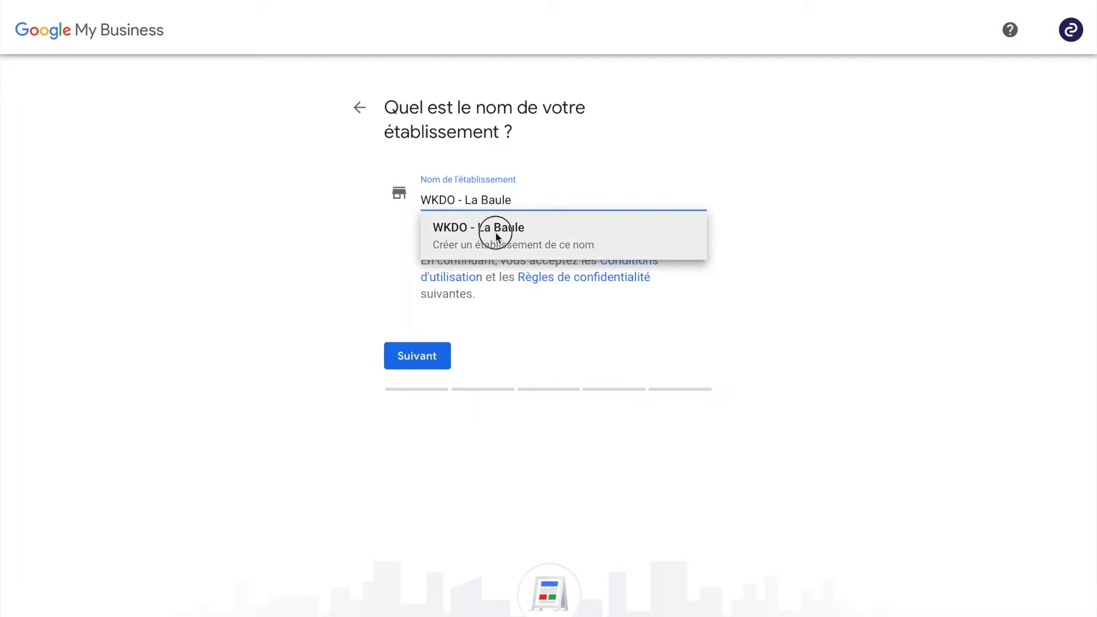
{"action": "left_click", "coordinate": [496, 233]}
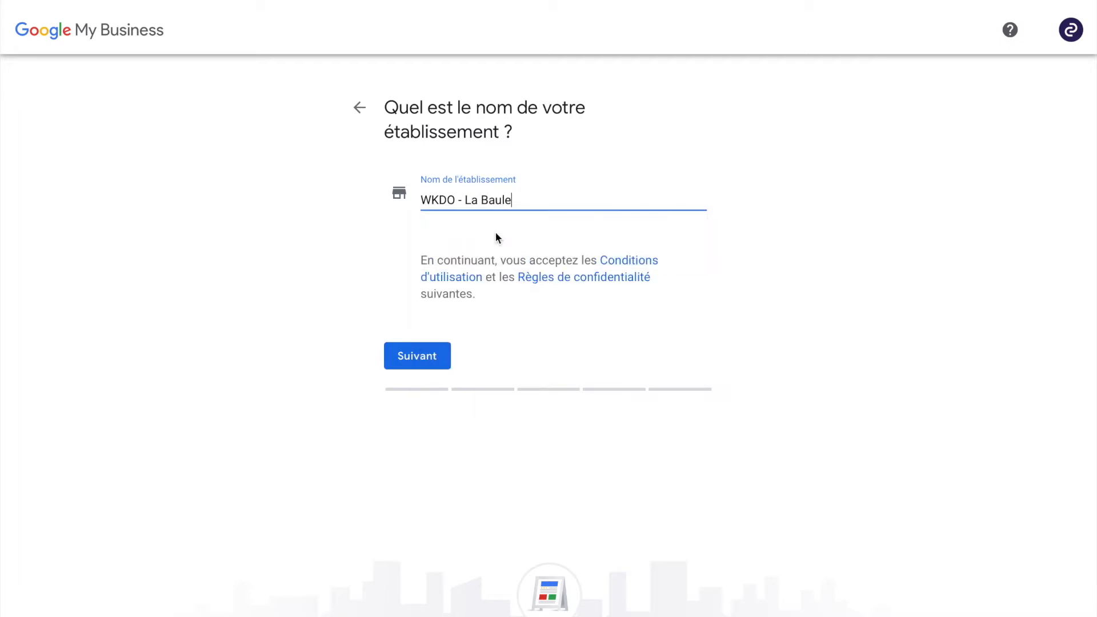
{"action": "left_click", "coordinate": [417, 356]}
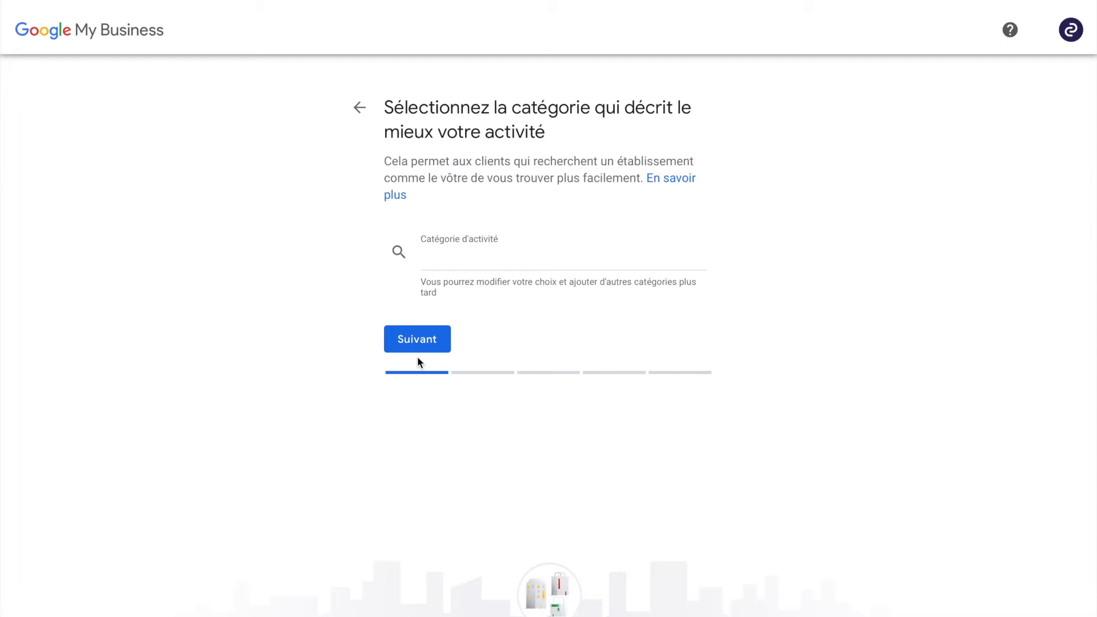
Set the business category to 'Agence de relations publiques' and continue.
{"action": "left_click", "coordinate": [440, 261]}
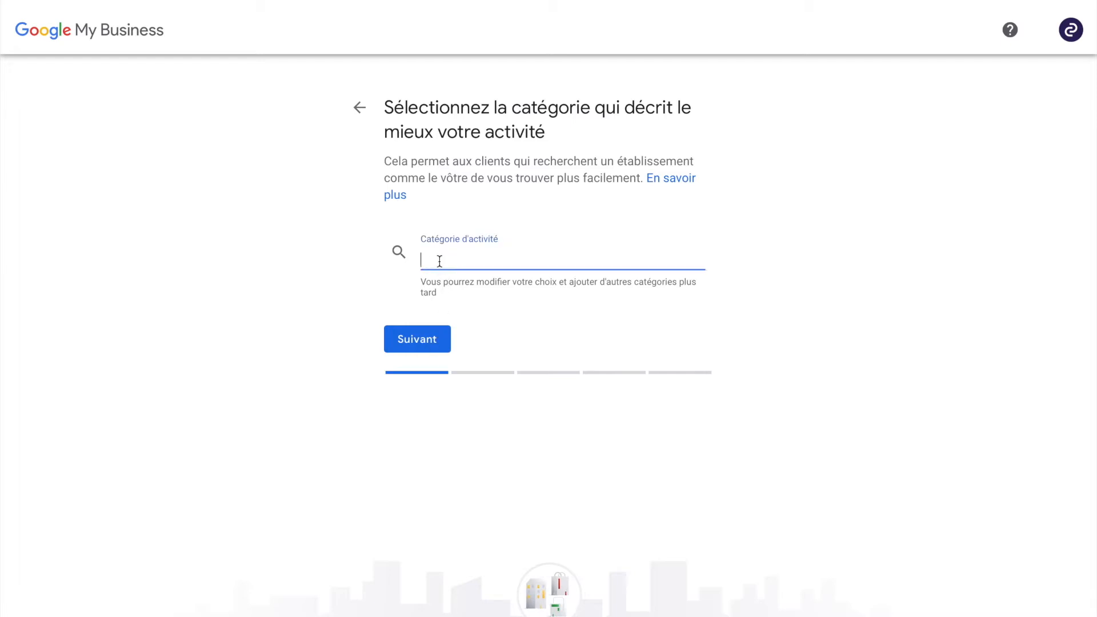
{"action": "type", "text": "Agence "}
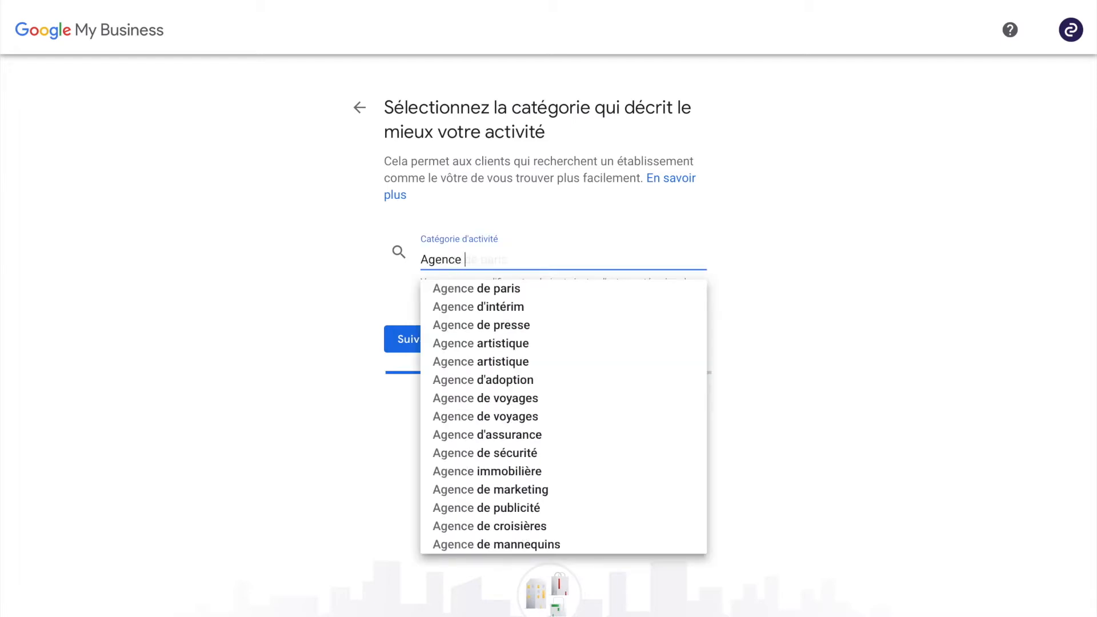
{"action": "type", "text": "de relations"}
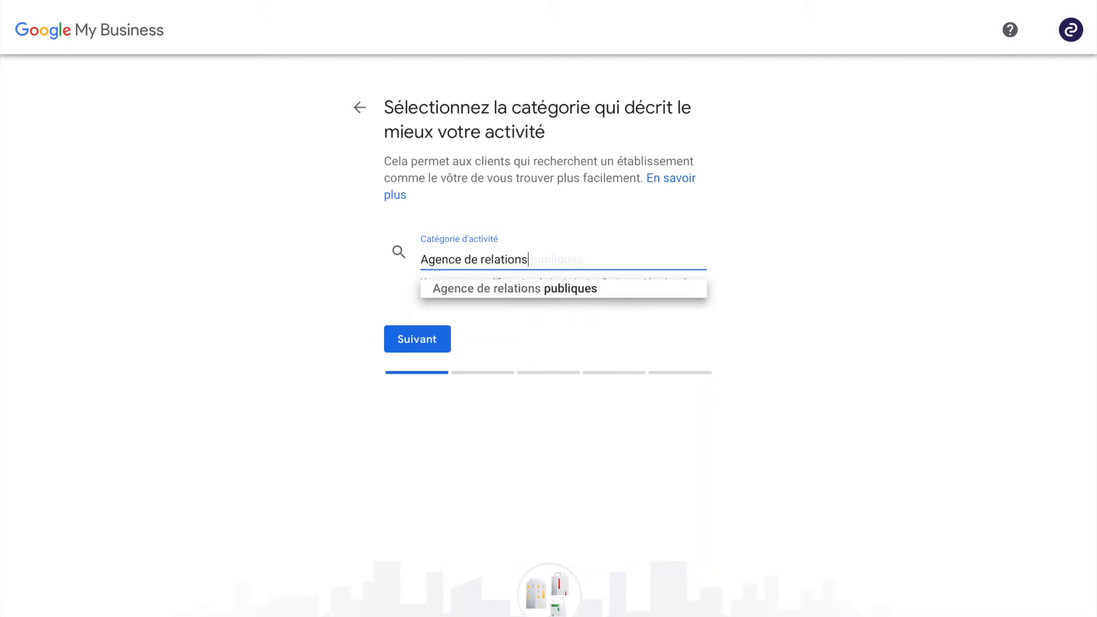
{"action": "left_click", "coordinate": [533, 286]}
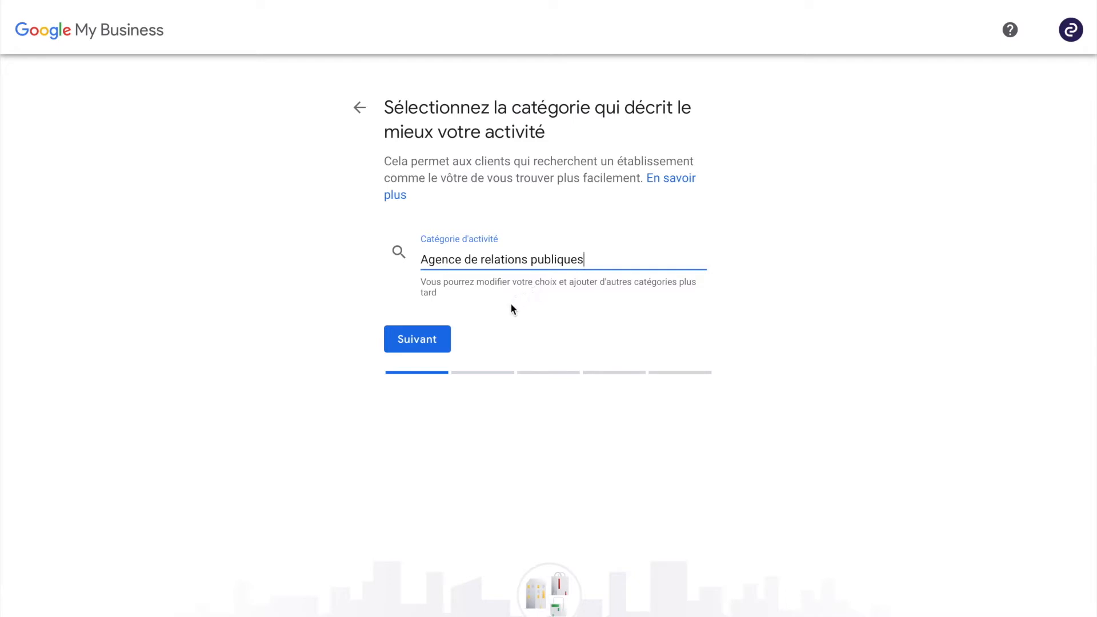
{"action": "left_click", "coordinate": [416, 343]}
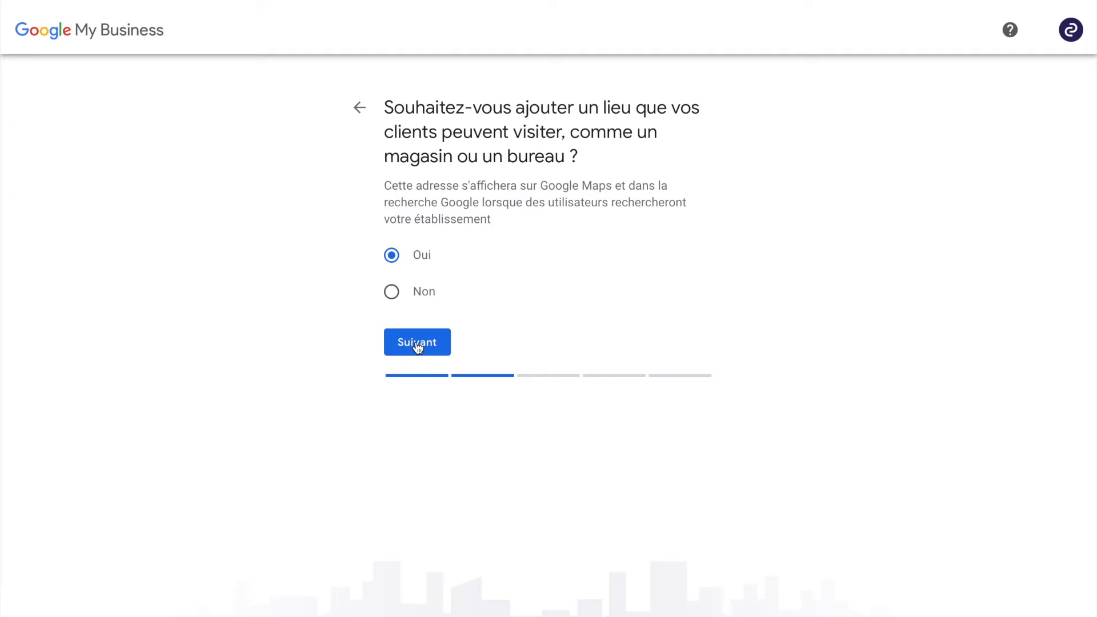
{"action": "left_click", "coordinate": [418, 346]}
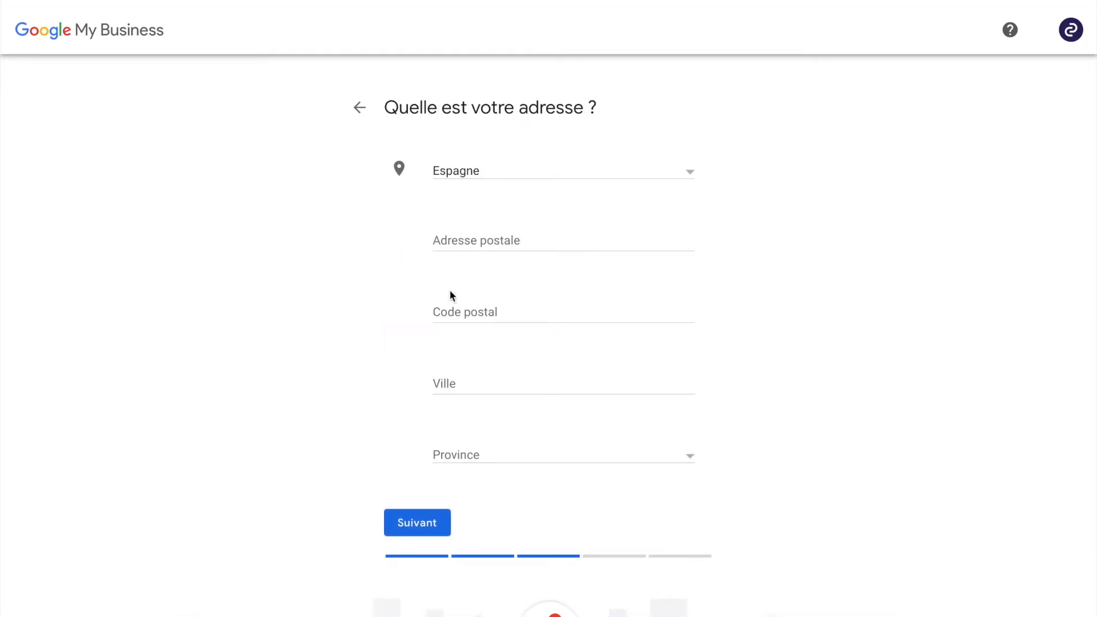
{"action": "left_click", "coordinate": [543, 176]}
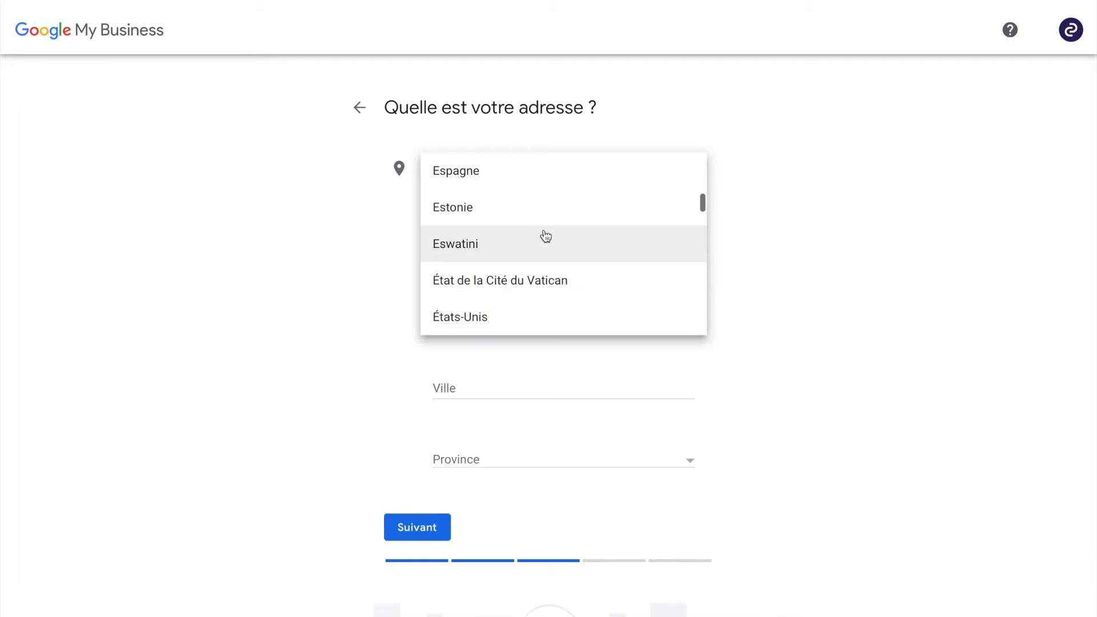
{"action": "scroll", "coordinate": [545, 238], "scroll_direction": "down", "scroll_amount": 4}
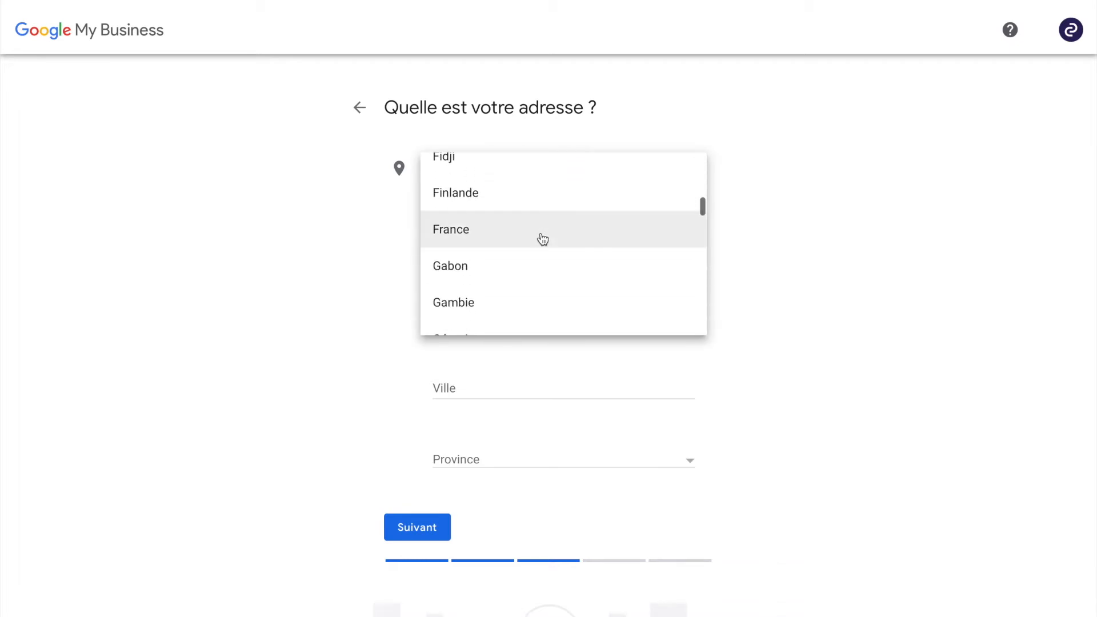
{"action": "left_click", "coordinate": [543, 239]}
{"action": "left_click", "coordinate": [510, 241]}
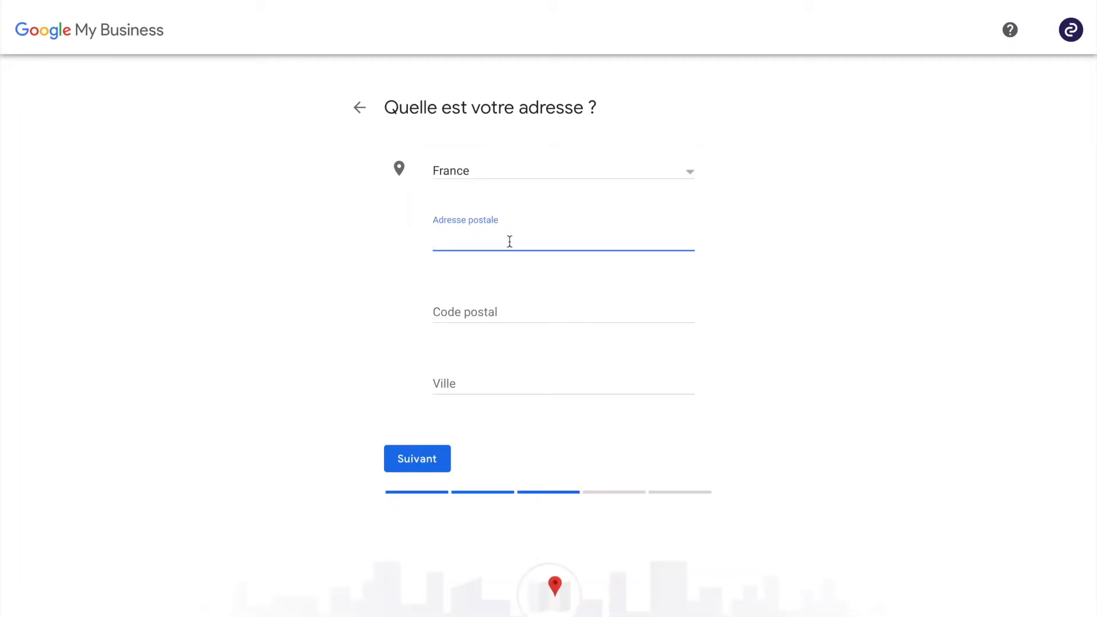
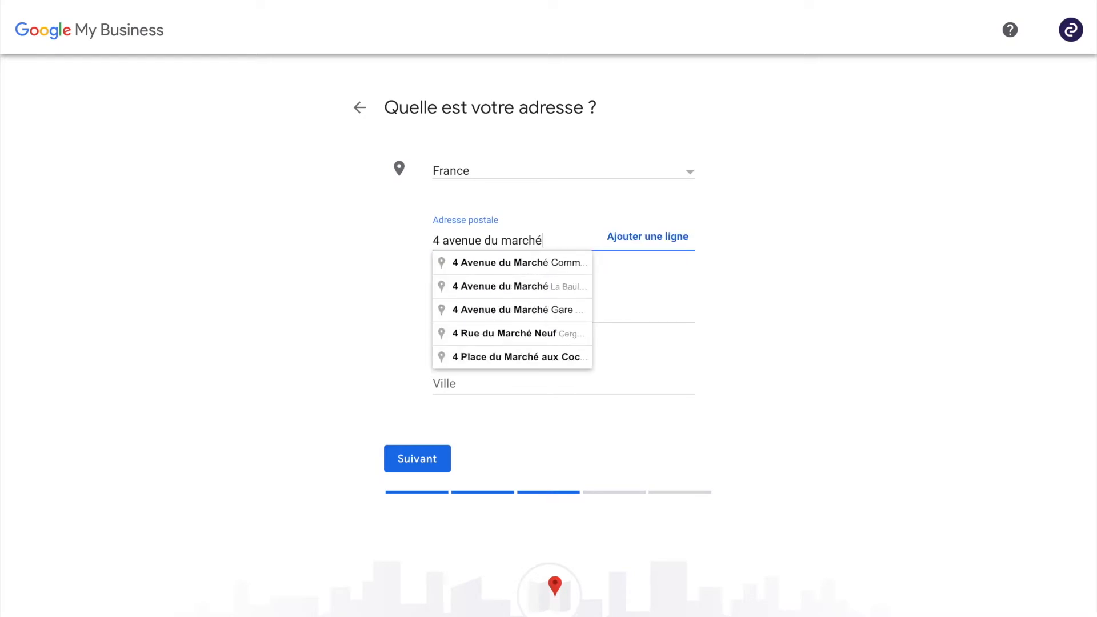
{"action": "left_click", "coordinate": [516, 286]}
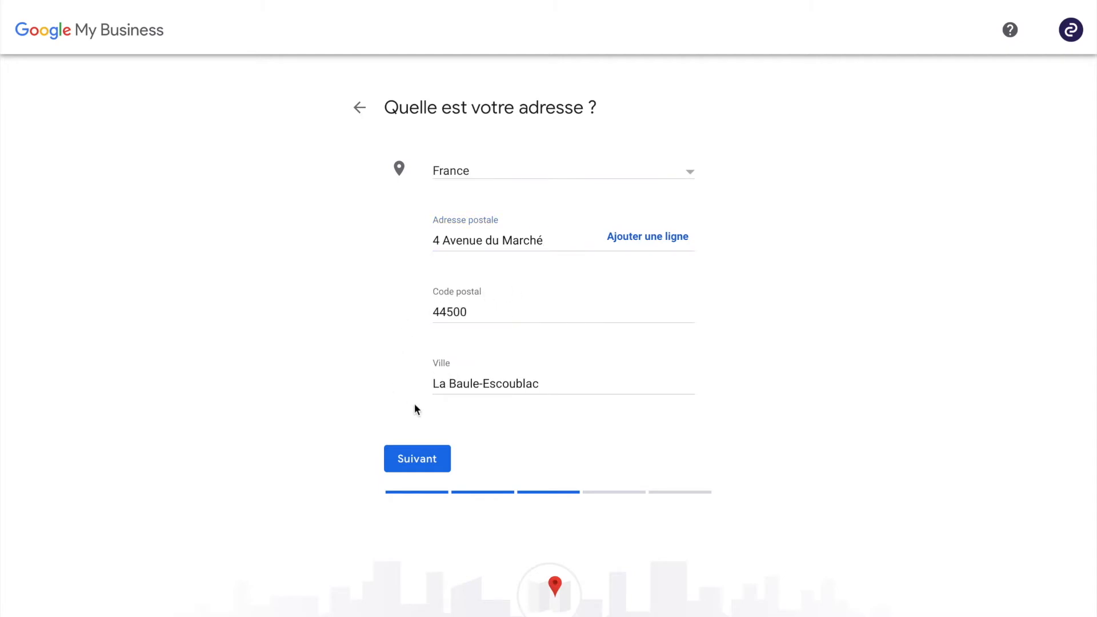
{"action": "left_click", "coordinate": [418, 462]}
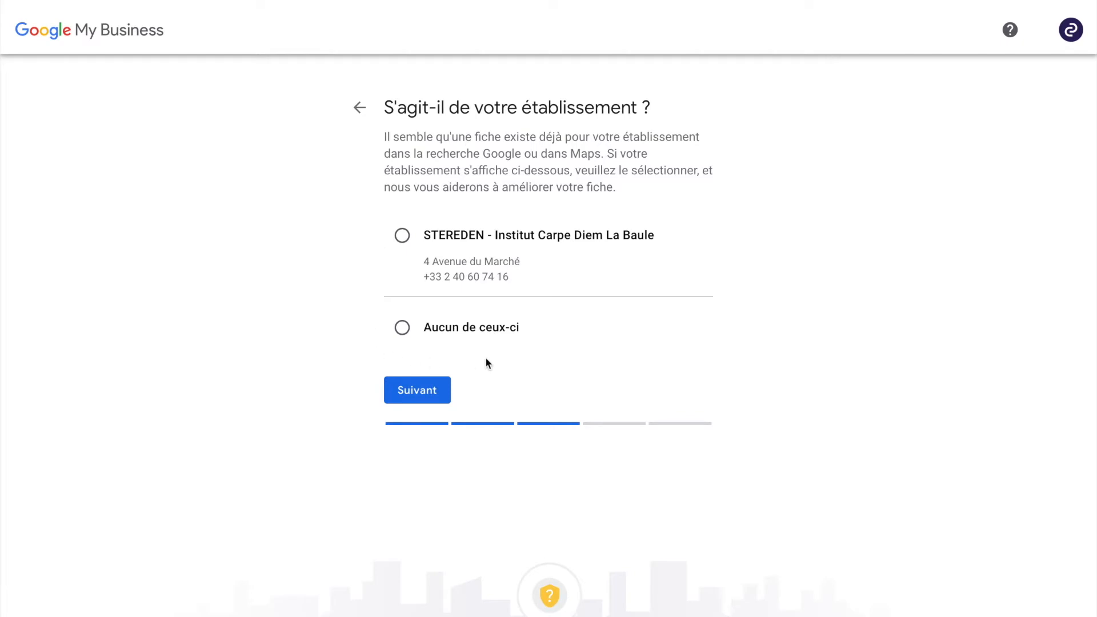
Choose 'Aucun de ceux-ci' for existing listings and keep 'Non' for off-site services.
{"action": "left_click", "coordinate": [401, 335]}
{"action": "left_click", "coordinate": [418, 392]}
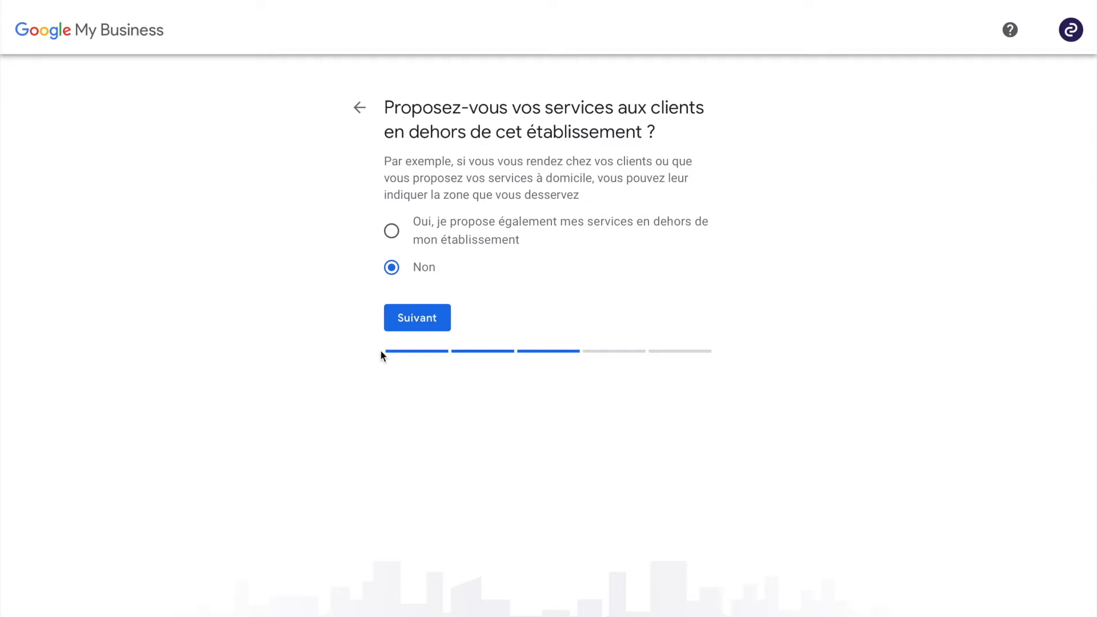
{"action": "left_click", "coordinate": [416, 324]}
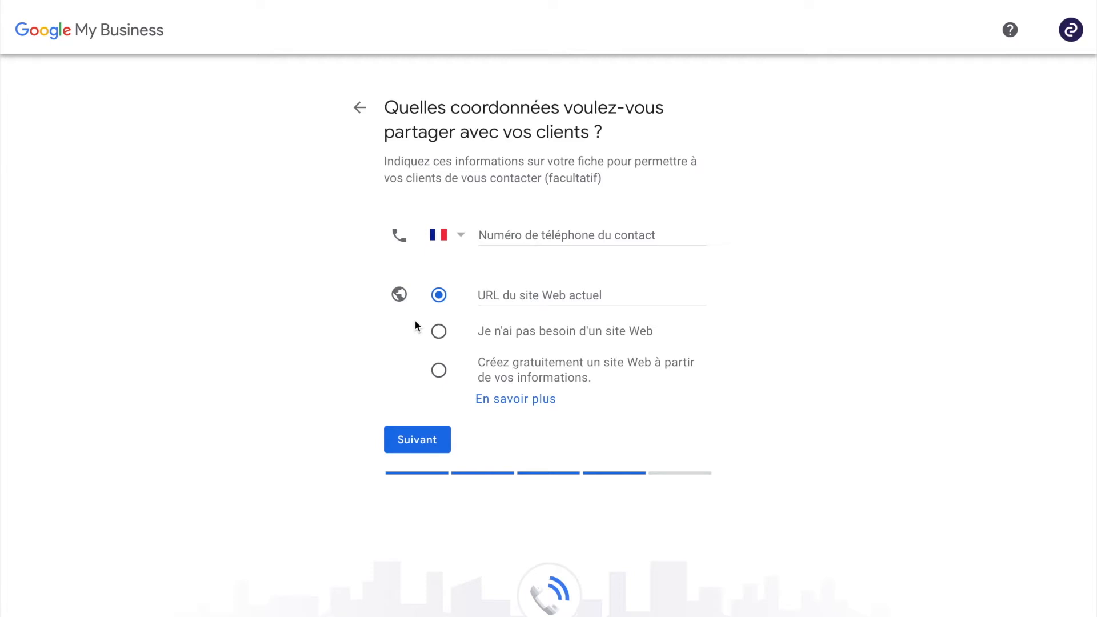
Enter the business phone number and website wkdo.fr, then submit the contact details.
{"action": "left_click", "coordinate": [511, 235]}
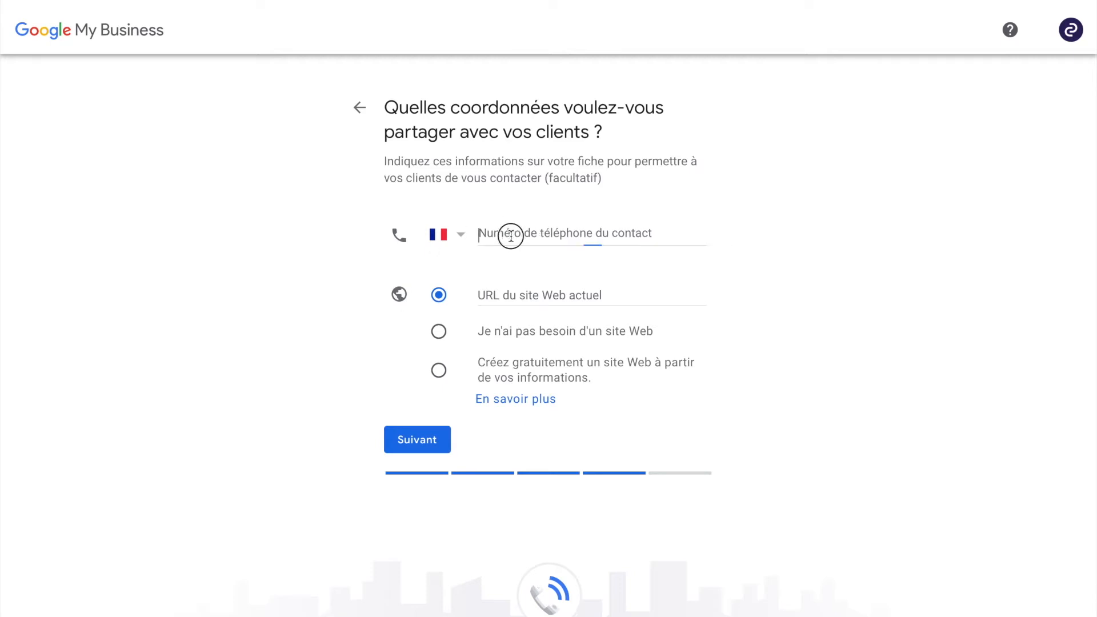
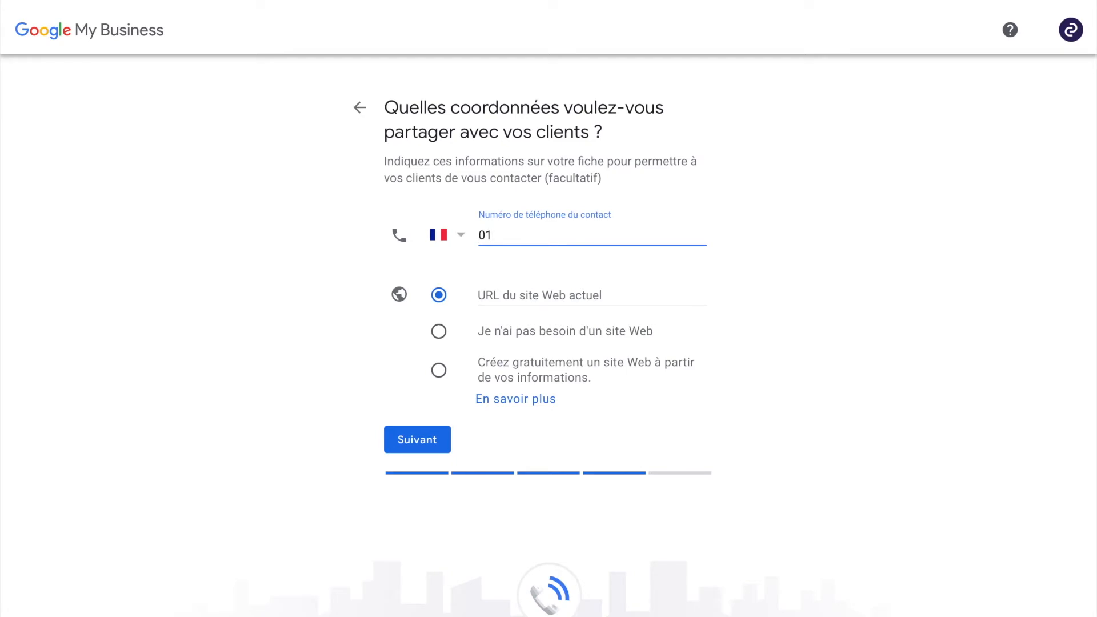
{"action": "left_click", "coordinate": [592, 295]}
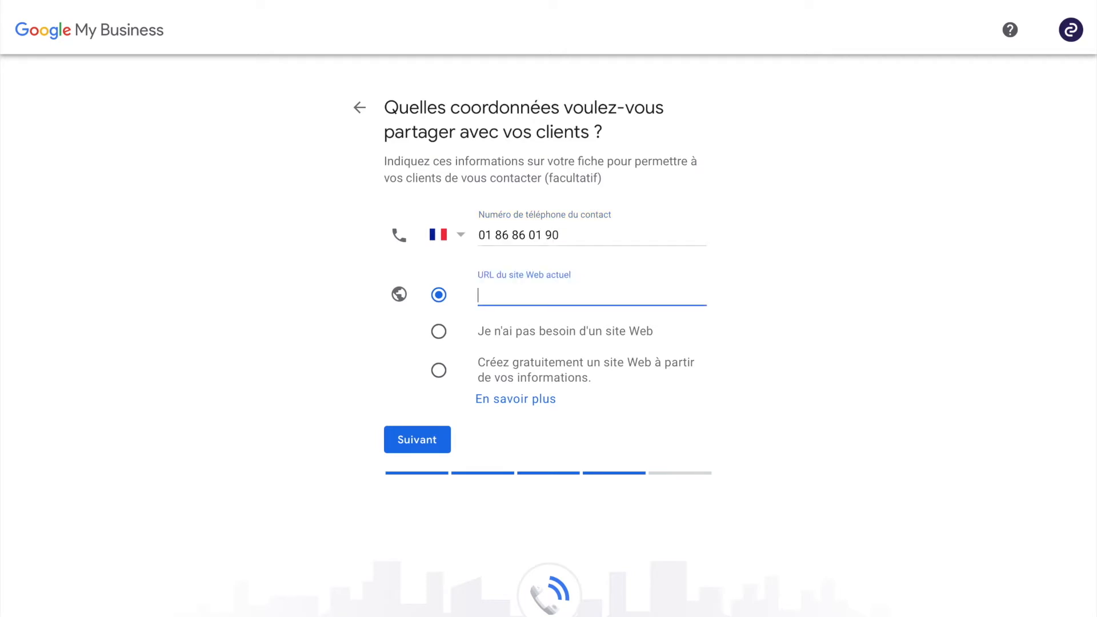
{"action": "type", "text": "wkdo.fr"}
{"action": "left_click", "coordinate": [417, 441]}
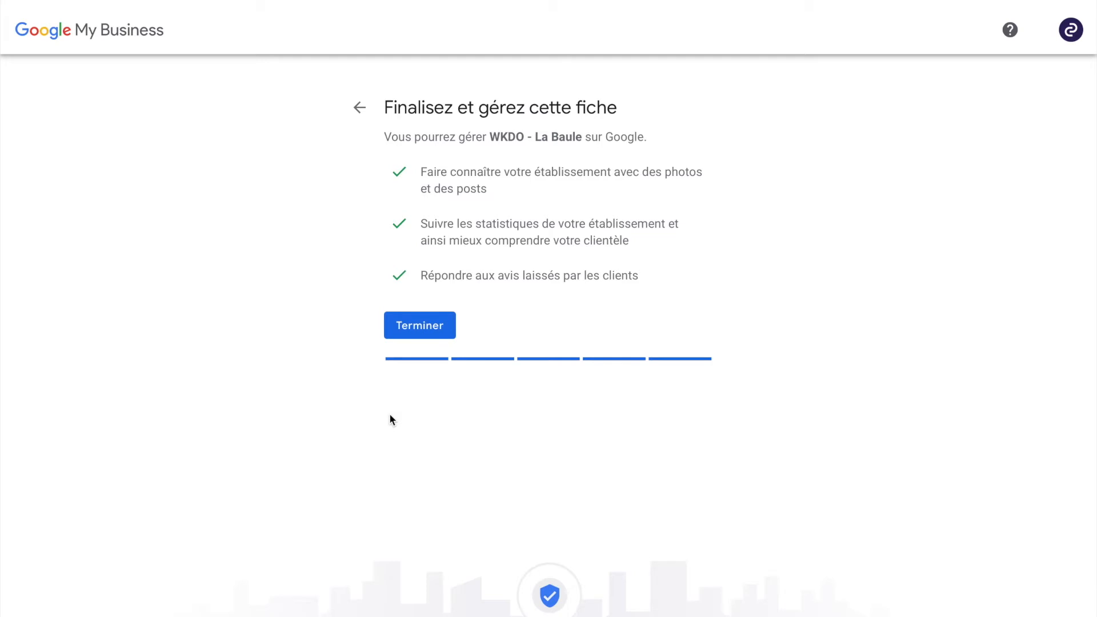
Finish the WKDO - La Baule listing with Terminer.
{"action": "left_click", "coordinate": [412, 330]}
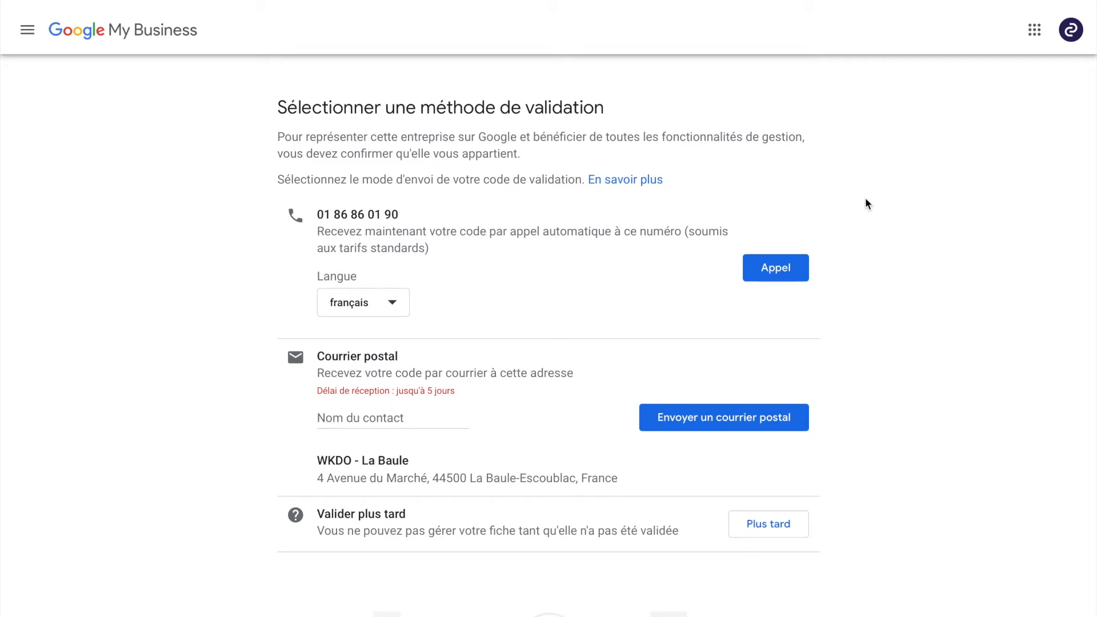
Enter the contact's full name and request a verification postcard by postal mail.
{"action": "left_click", "coordinate": [363, 418]}
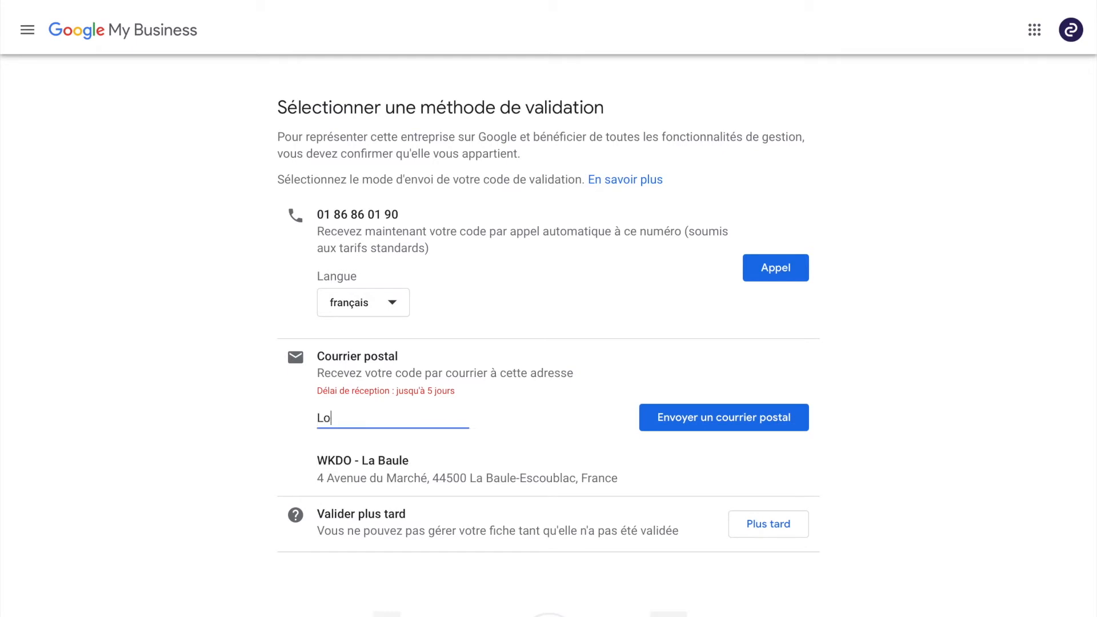
{"action": "scroll", "coordinate": [293, 424], "scroll_direction": "down", "scroll_amount": 1}
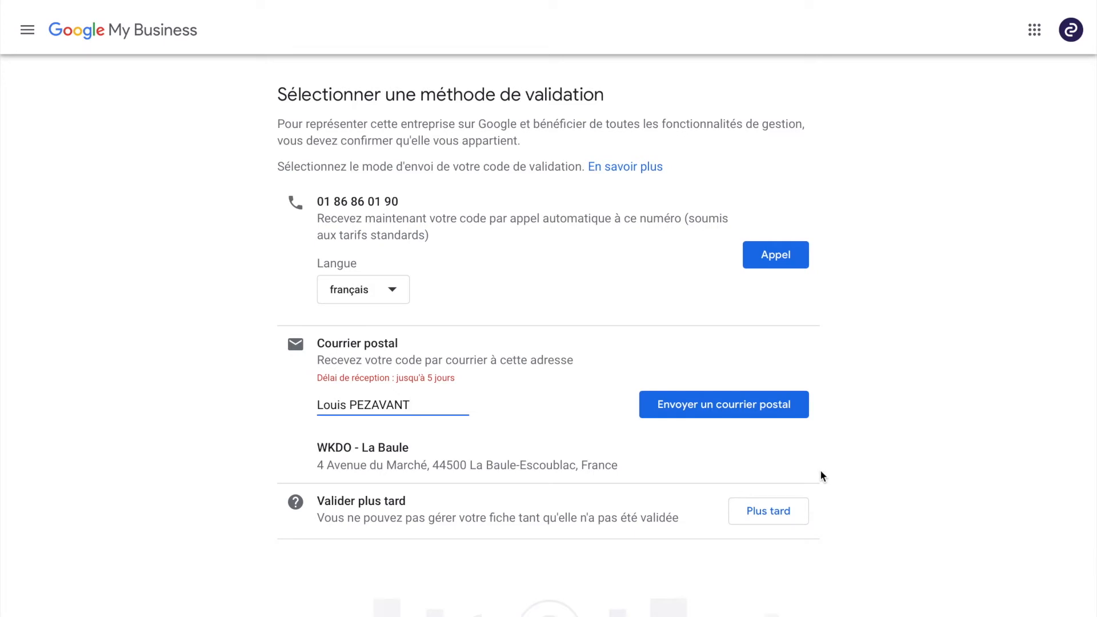
{"action": "left_click", "coordinate": [734, 412]}
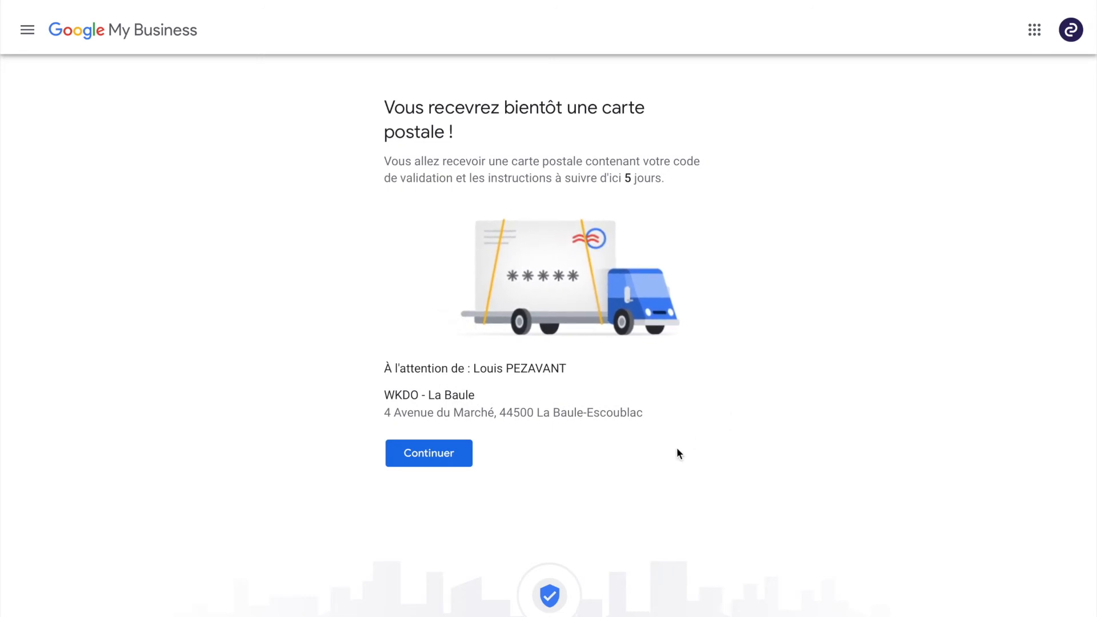
Continue past the postcard confirmation and open Wednesday from 09:30 to 12:00.
{"action": "left_click", "coordinate": [430, 462]}
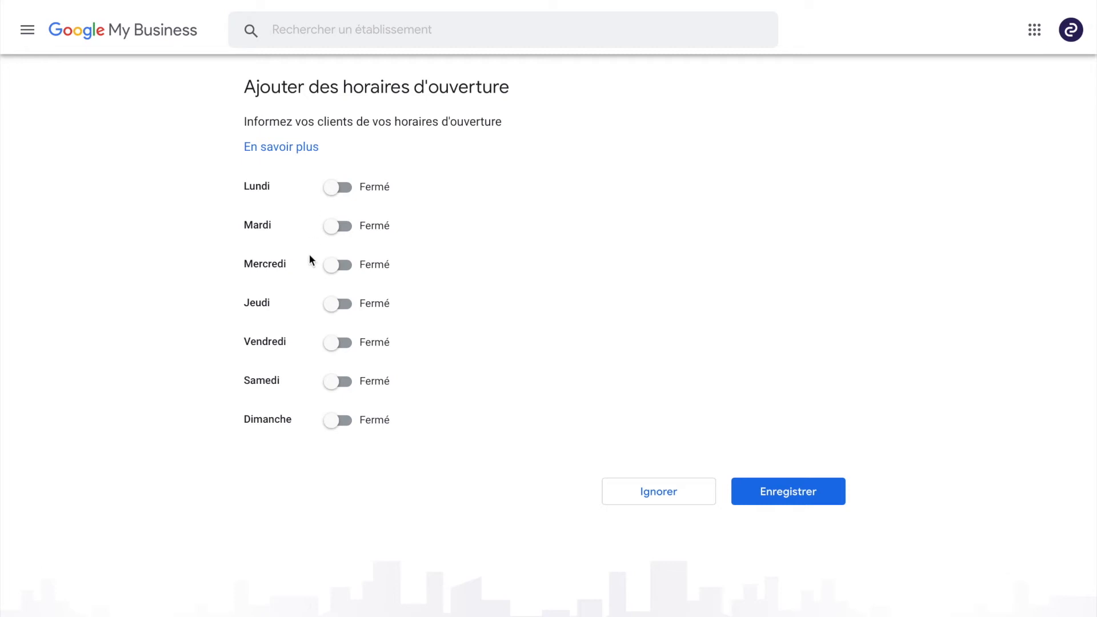
{"action": "left_click", "coordinate": [335, 271]}
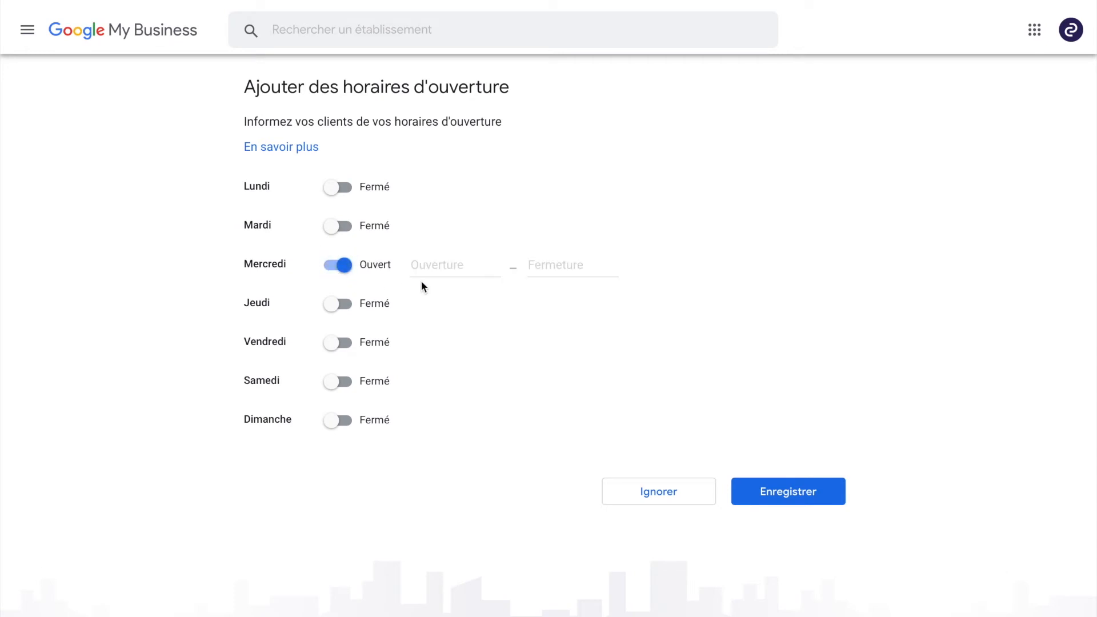
{"action": "left_click", "coordinate": [433, 265]}
{"action": "scroll", "coordinate": [480, 319], "scroll_direction": "down", "scroll_amount": 1}
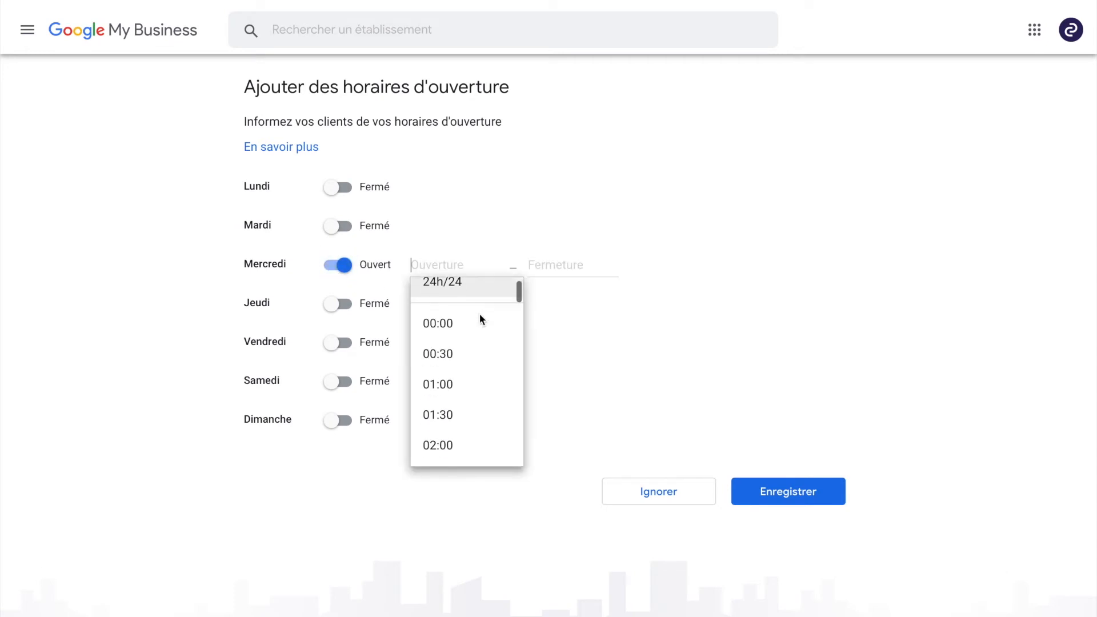
{"action": "scroll", "coordinate": [479, 313], "scroll_direction": "down", "scroll_amount": 8}
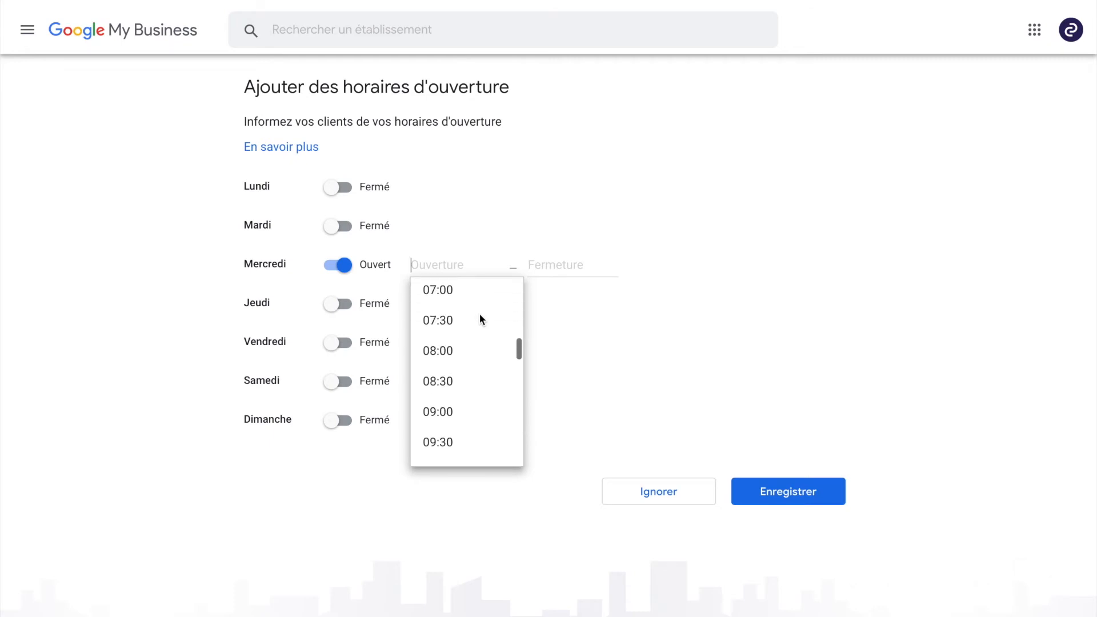
{"action": "scroll", "coordinate": [479, 319], "scroll_direction": "down", "scroll_amount": 2}
{"action": "left_click", "coordinate": [479, 357]}
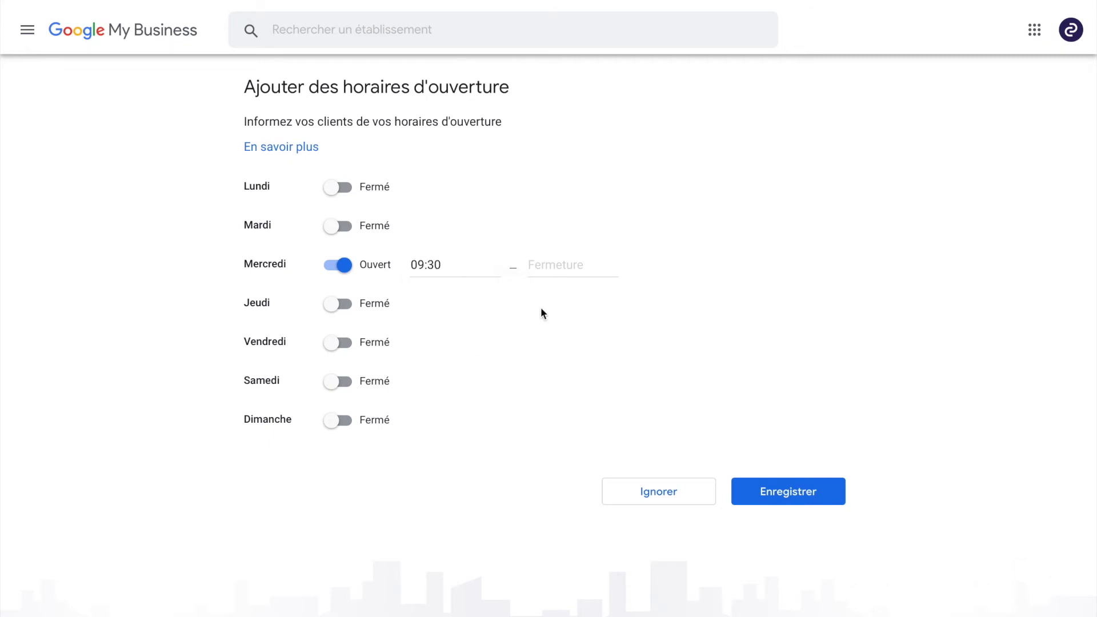
{"action": "left_click", "coordinate": [543, 267]}
{"action": "scroll", "coordinate": [574, 363], "scroll_direction": "down", "scroll_amount": 9}
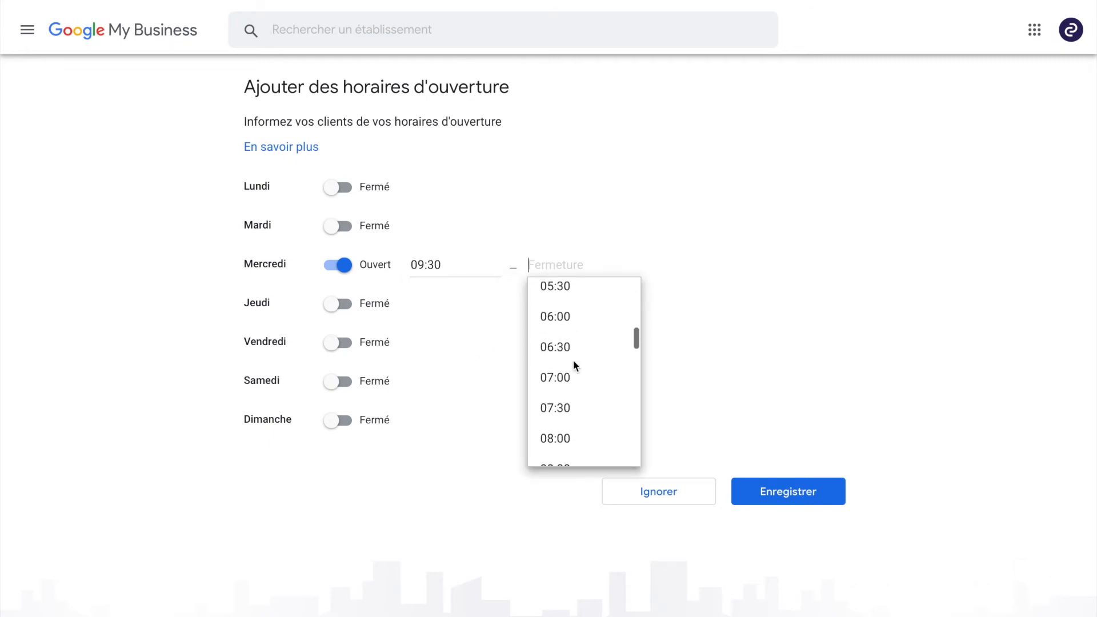
{"action": "scroll", "coordinate": [574, 360], "scroll_direction": "down", "scroll_amount": 7}
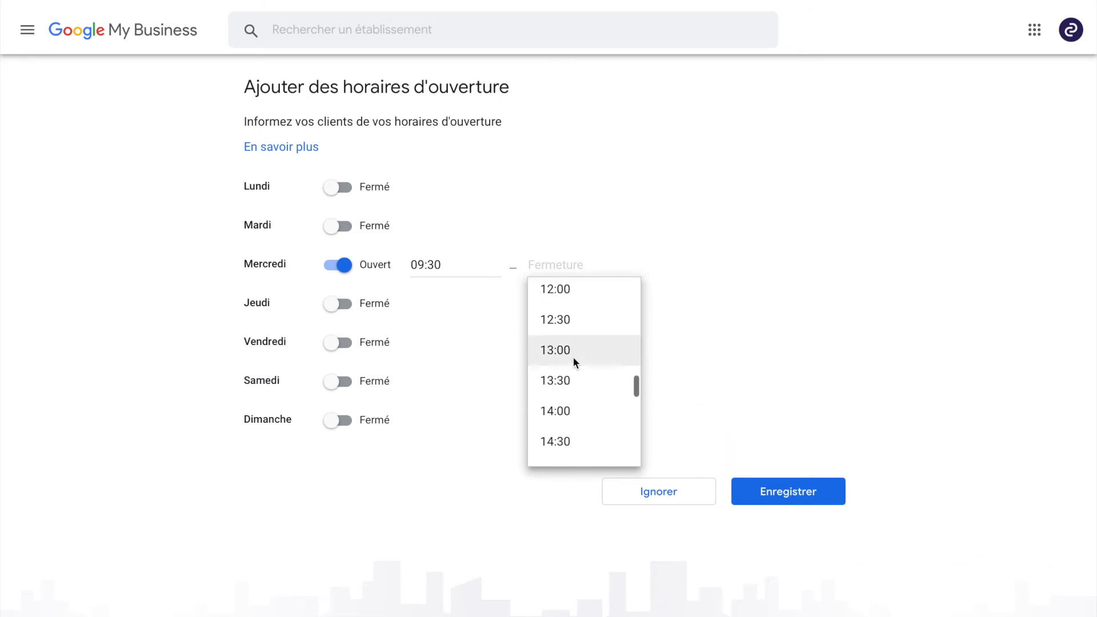
{"action": "left_click", "coordinate": [571, 300]}
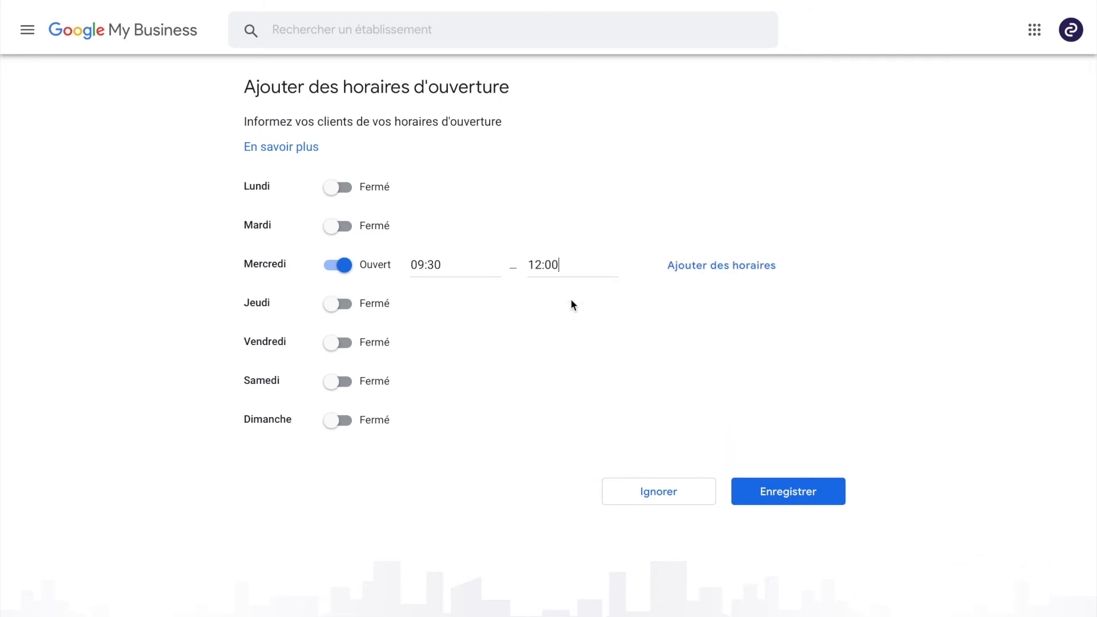
Add a 14:00–18:30 afternoon slot after the 09:30–12:00 weekday hours and save.
{"action": "left_click", "coordinate": [724, 266]}
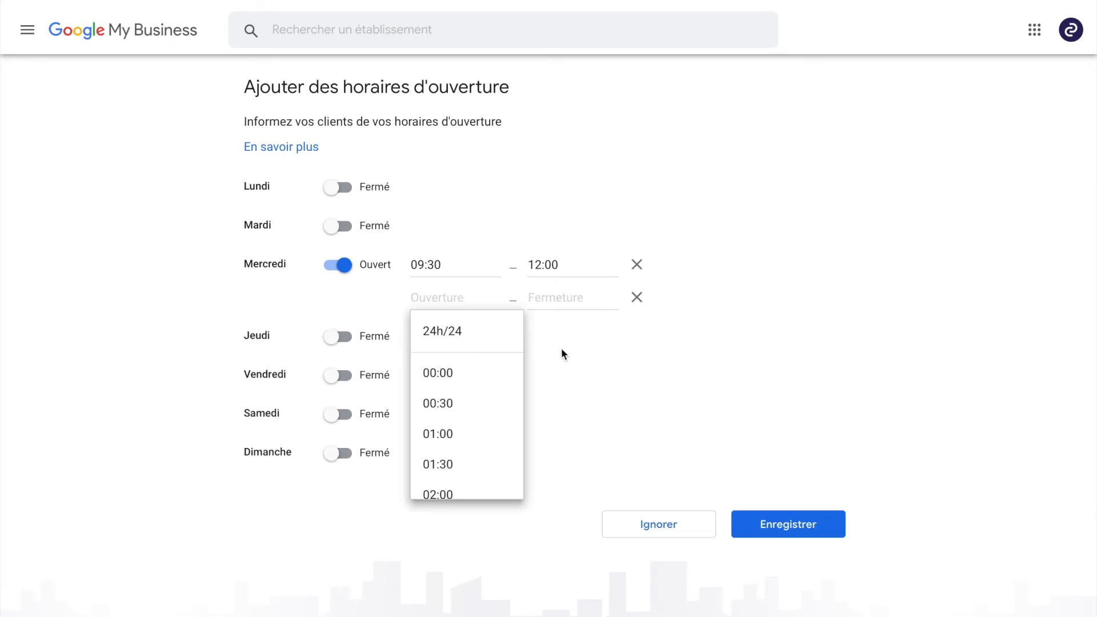
{"action": "scroll", "coordinate": [470, 374], "scroll_direction": "down", "scroll_amount": 3}
{"action": "scroll", "coordinate": [468, 368], "scroll_direction": "down", "scroll_amount": 12}
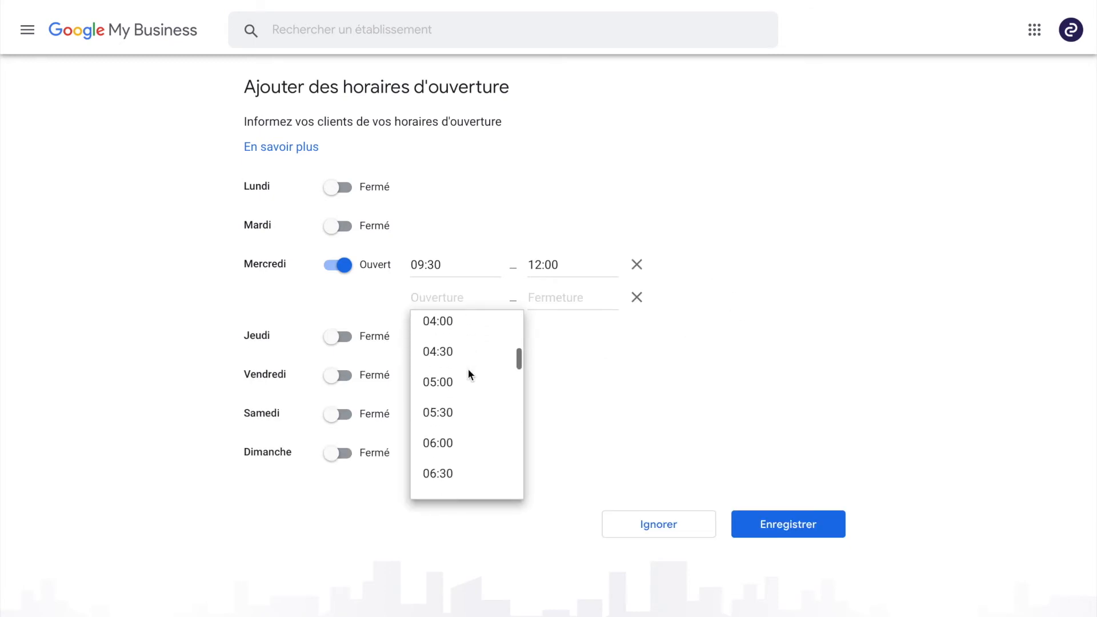
{"action": "scroll", "coordinate": [468, 371], "scroll_direction": "down", "scroll_amount": 2}
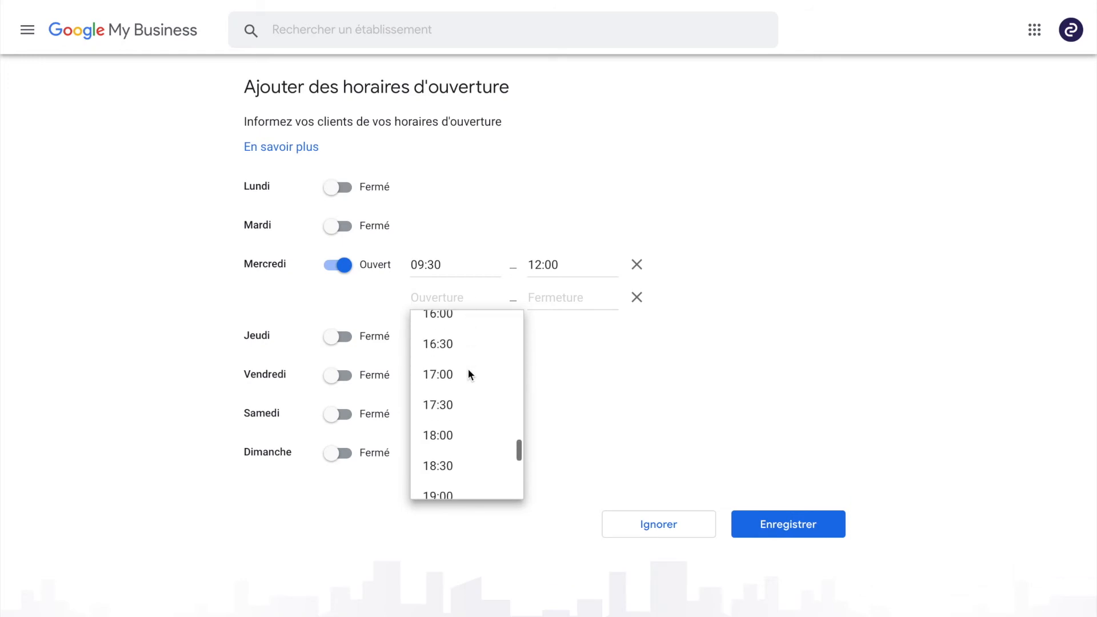
{"action": "scroll", "coordinate": [469, 371], "scroll_direction": "up", "scroll_amount": 4}
{"action": "left_click", "coordinate": [471, 406]}
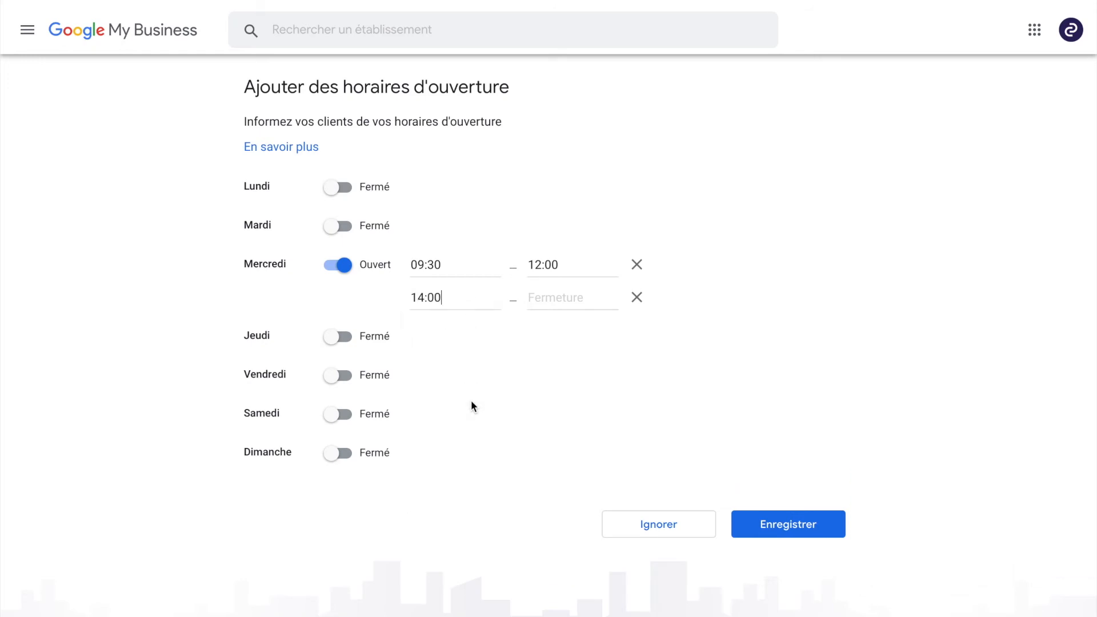
{"action": "left_click", "coordinate": [550, 301]}
{"action": "scroll", "coordinate": [569, 380], "scroll_direction": "down", "scroll_amount": 11}
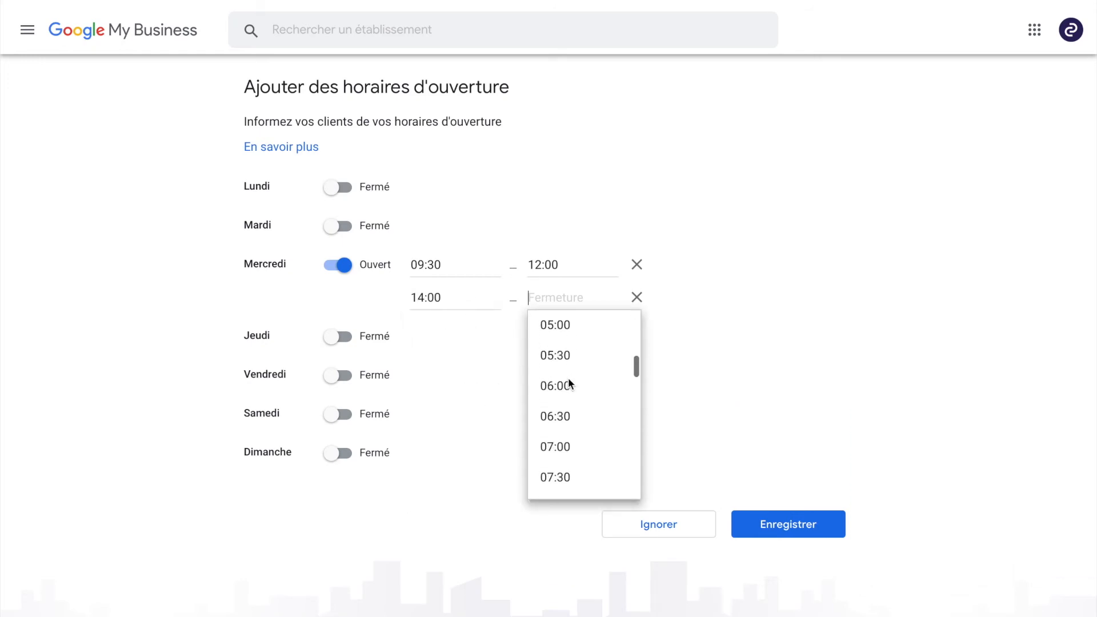
{"action": "scroll", "coordinate": [568, 379], "scroll_direction": "down", "scroll_amount": 6}
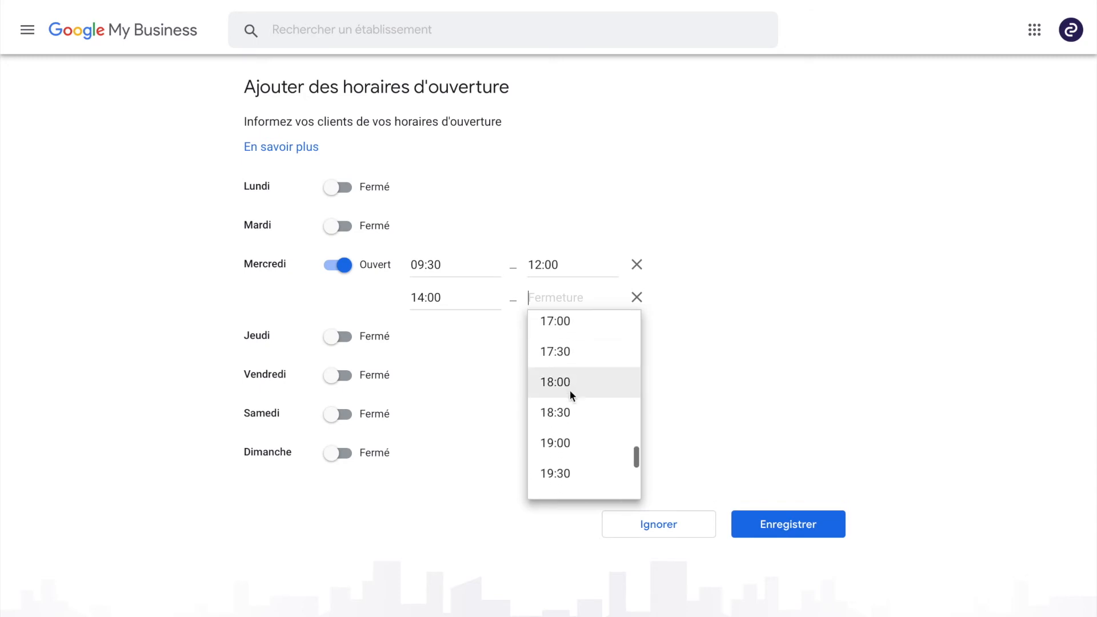
{"action": "left_click", "coordinate": [572, 407]}
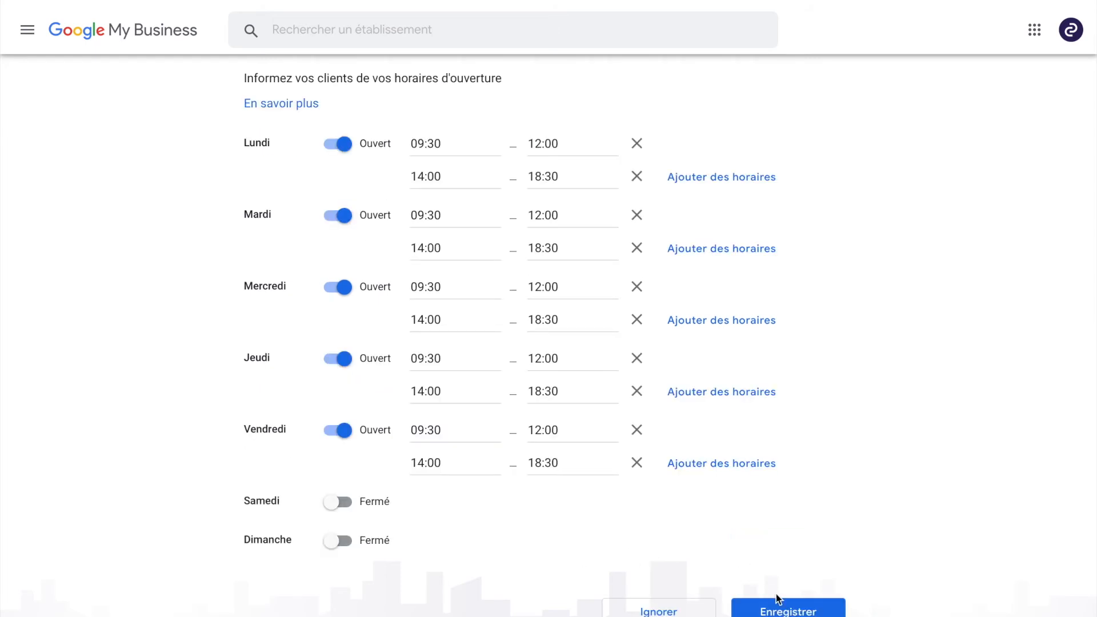
{"action": "left_click", "coordinate": [791, 612]}
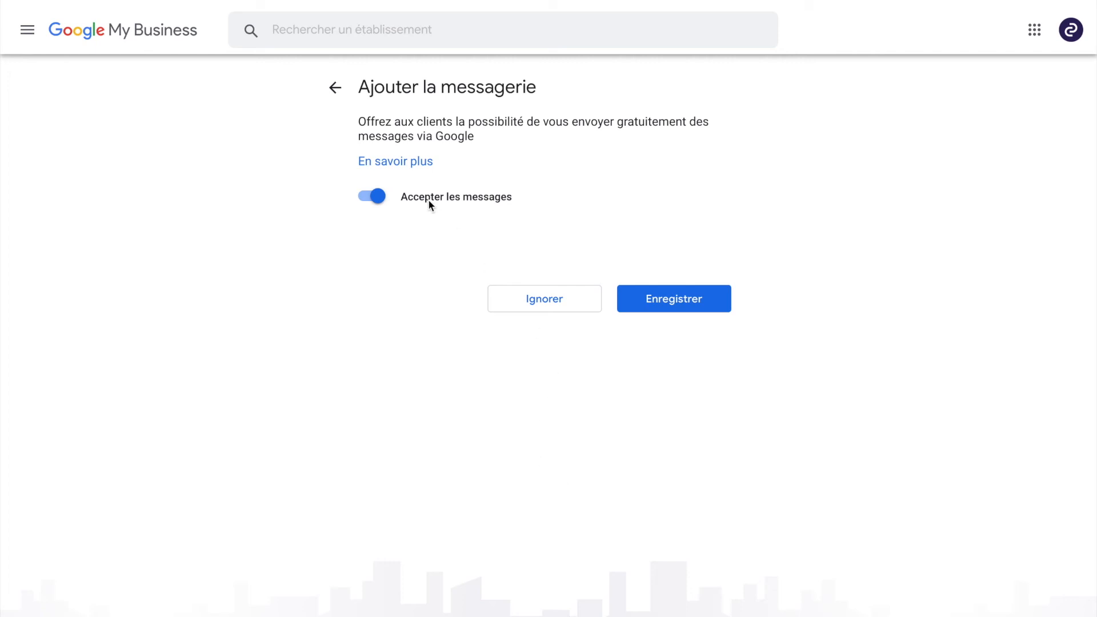
Switch 'Accepter les messages' off and back on so messages stay accepted.
{"action": "left_click", "coordinate": [382, 206]}
{"action": "left_click", "coordinate": [377, 203]}
Save messaging, then paste and save the WKDO digital health agency description.
{"action": "left_click", "coordinate": [685, 301]}
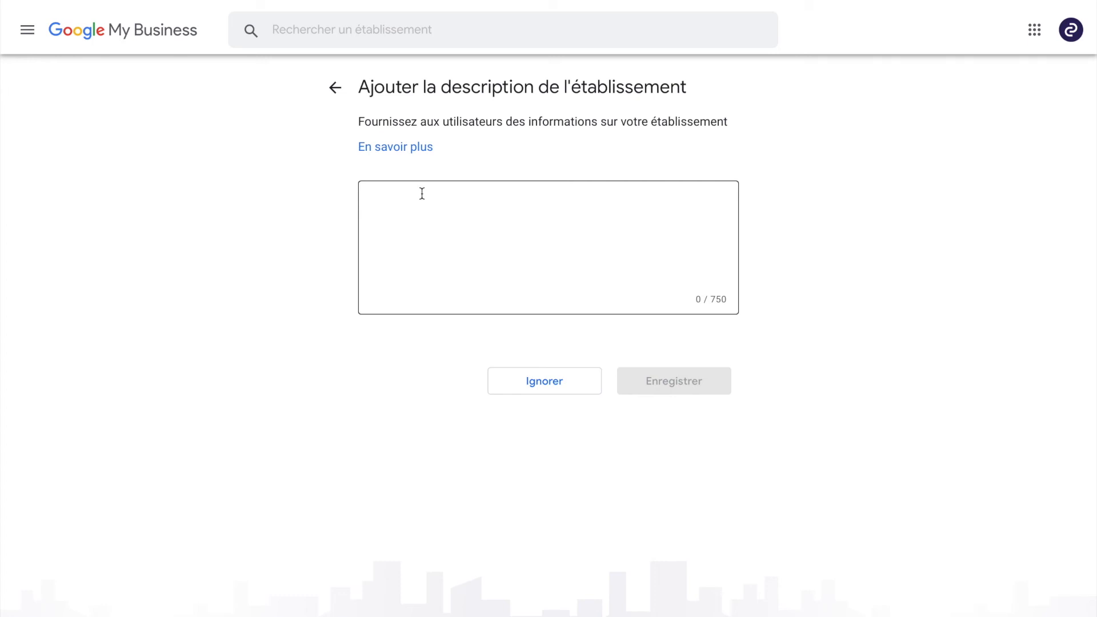
{"action": "left_click", "coordinate": [422, 193]}
{"action": "type", "text": "Spécialiste en santé, WKDO est une agence digitale qui accompagne les médecins et structures médicales sur internet."}
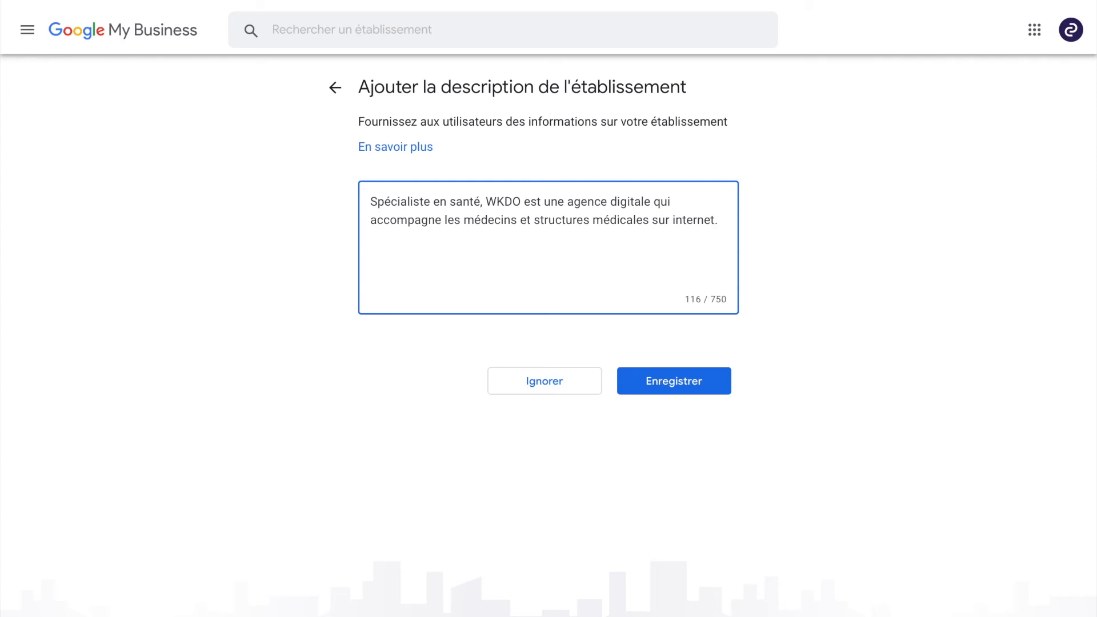
{"action": "left_click", "coordinate": [676, 384]}
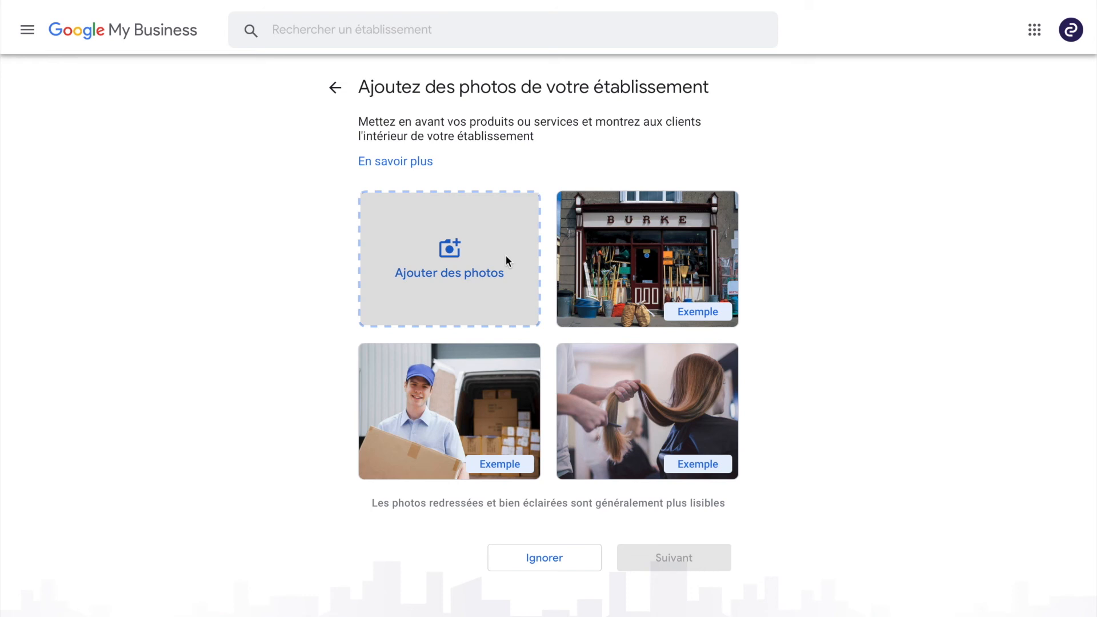
Upload the WKDO logo PNG from Téléchargements as a business photo and continue.
{"action": "left_click", "coordinate": [465, 274]}
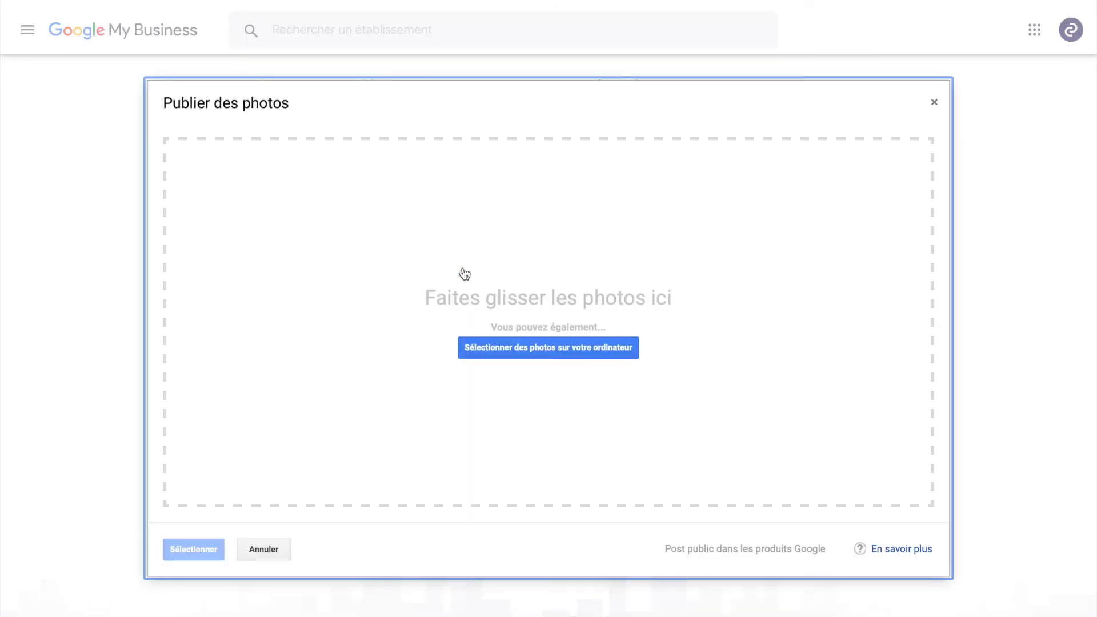
{"action": "left_click", "coordinate": [532, 352]}
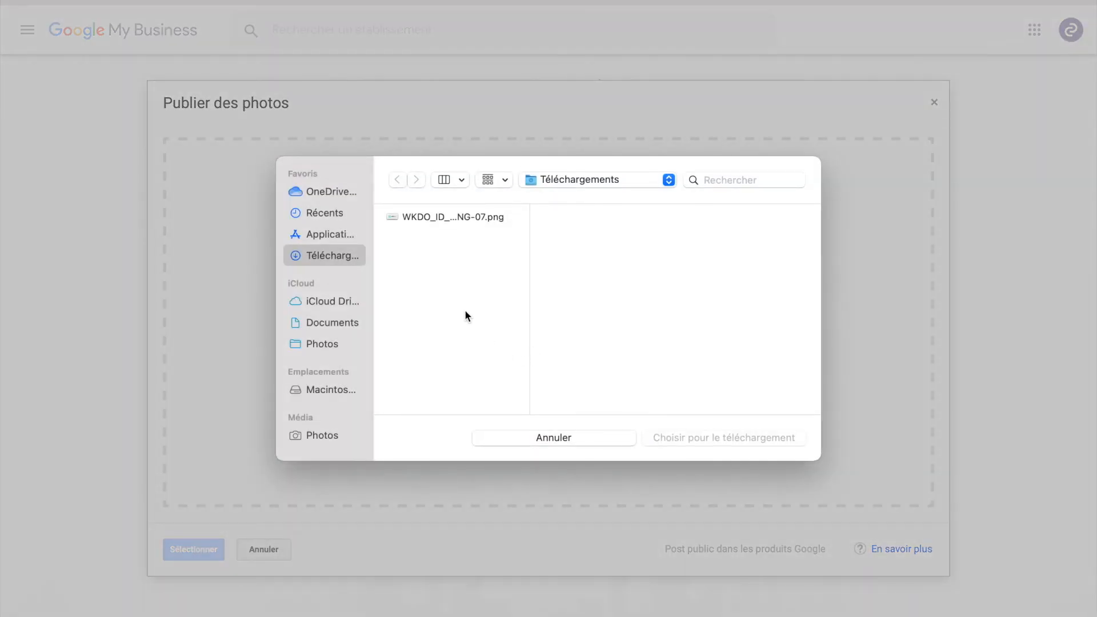
{"action": "double_click", "coordinate": [452, 217]}
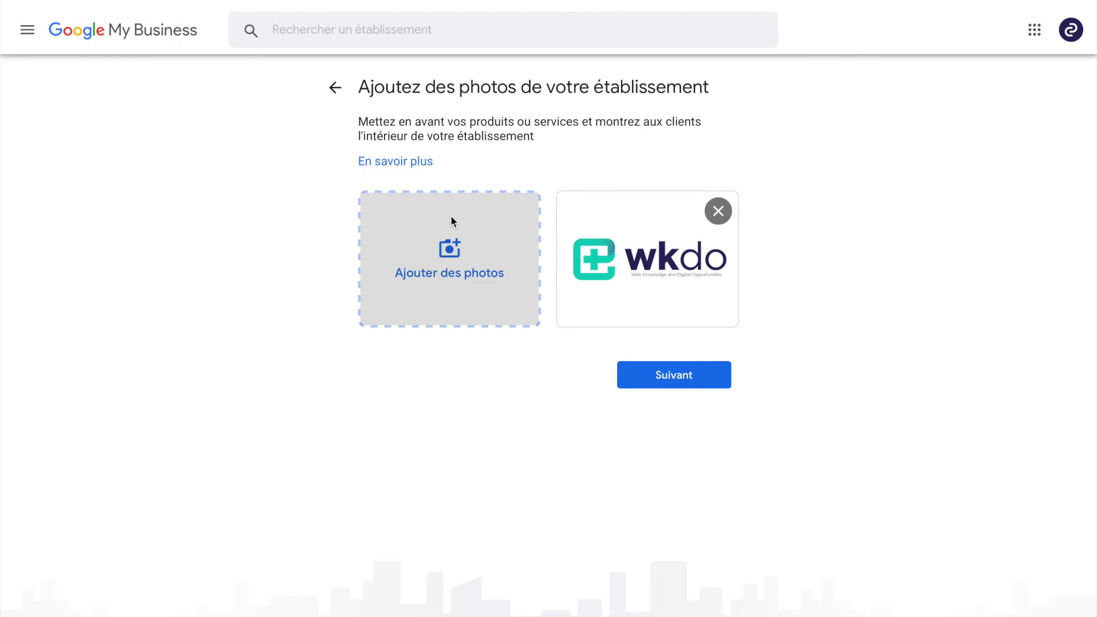
{"action": "left_click", "coordinate": [674, 377]}
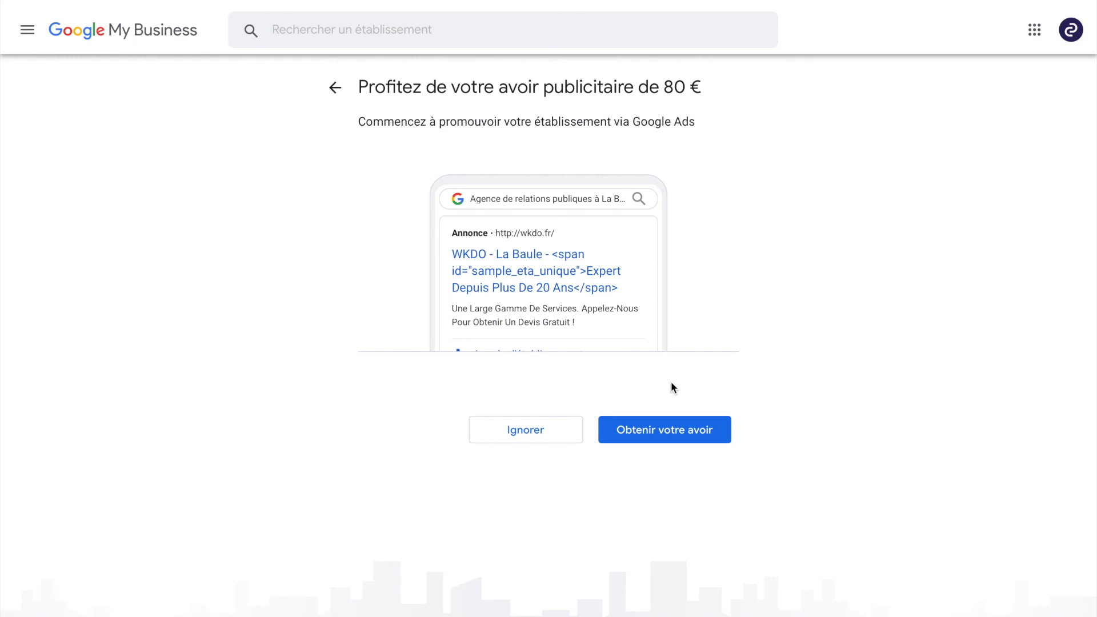
Decline the 80 € Google Ads credit offer and finish the profile setup.
{"action": "left_click", "coordinate": [524, 433]}
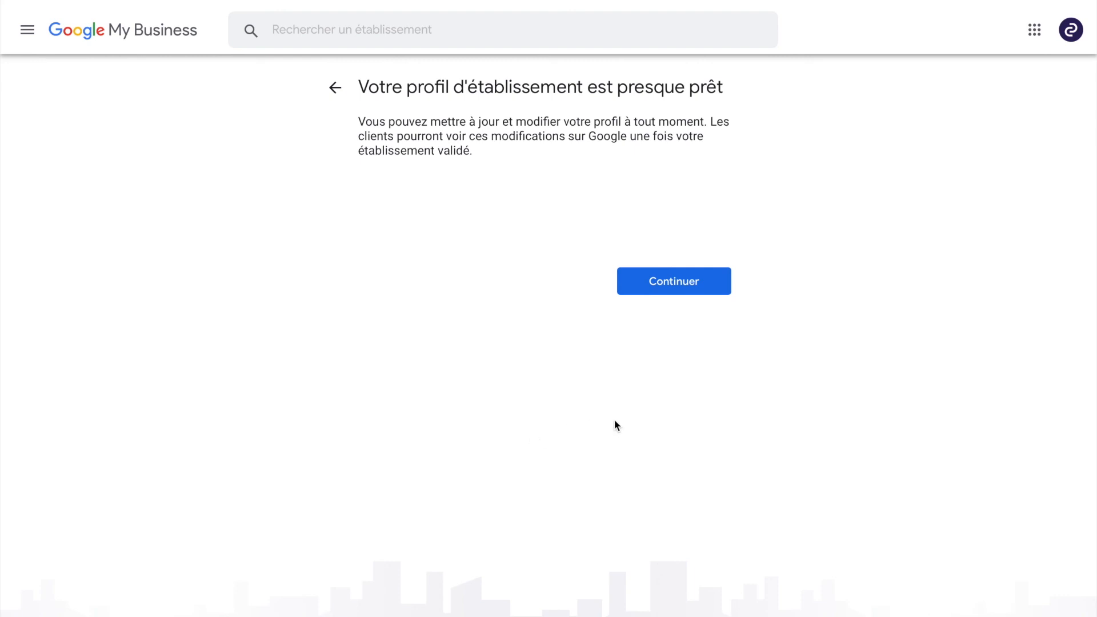
{"action": "left_click", "coordinate": [677, 281]}
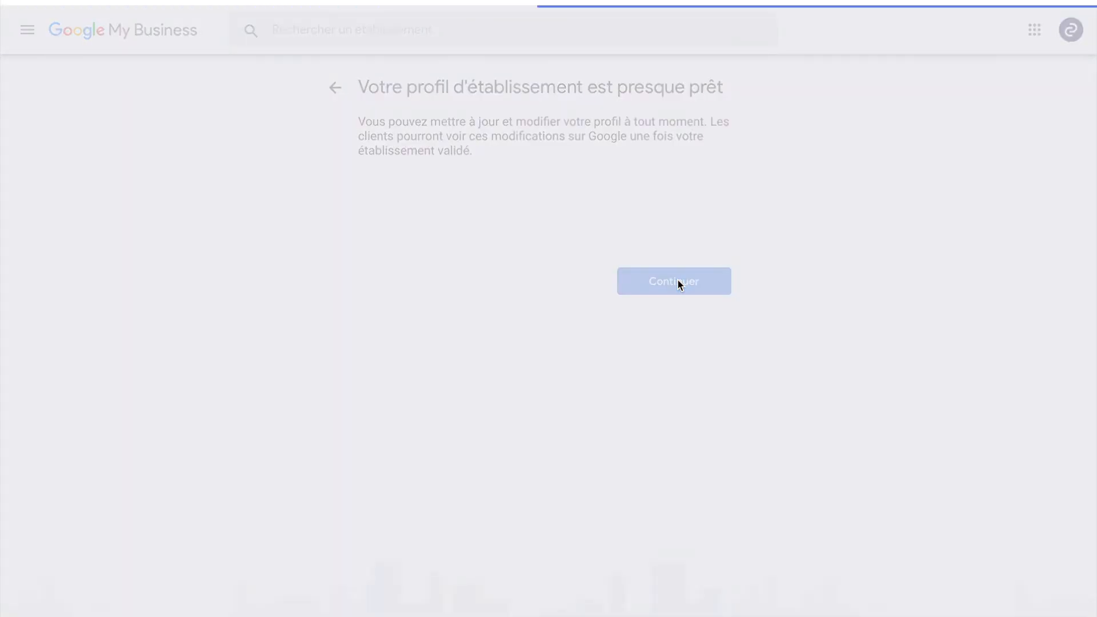